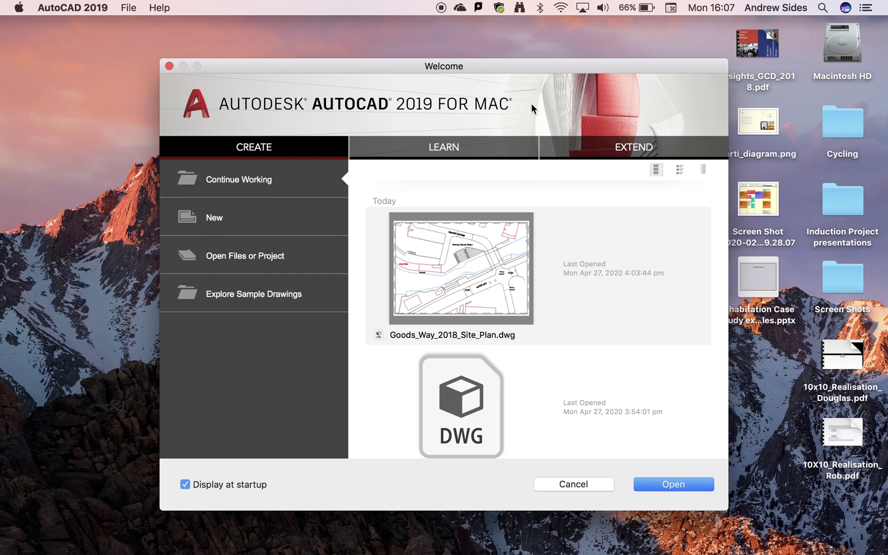
- Look through the Learn and Extend pages of the Welcome window
click(491, 146)
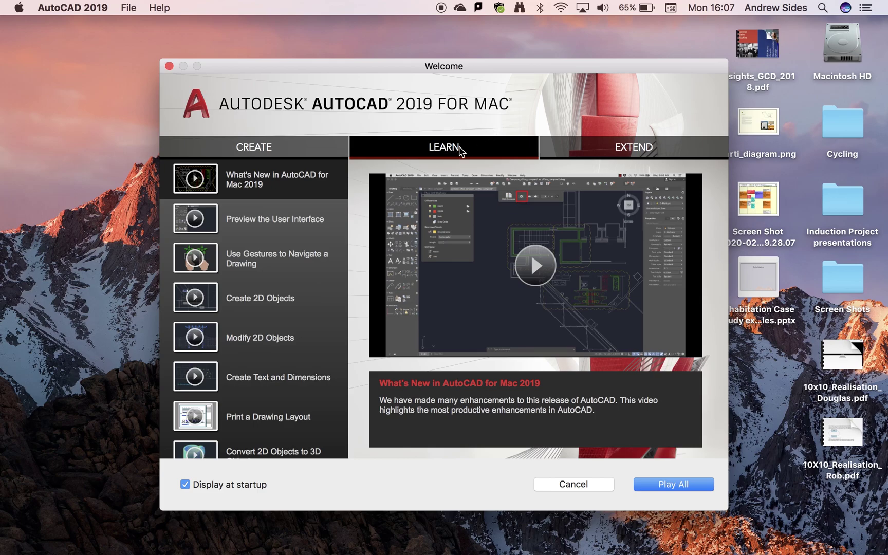
click(634, 147)
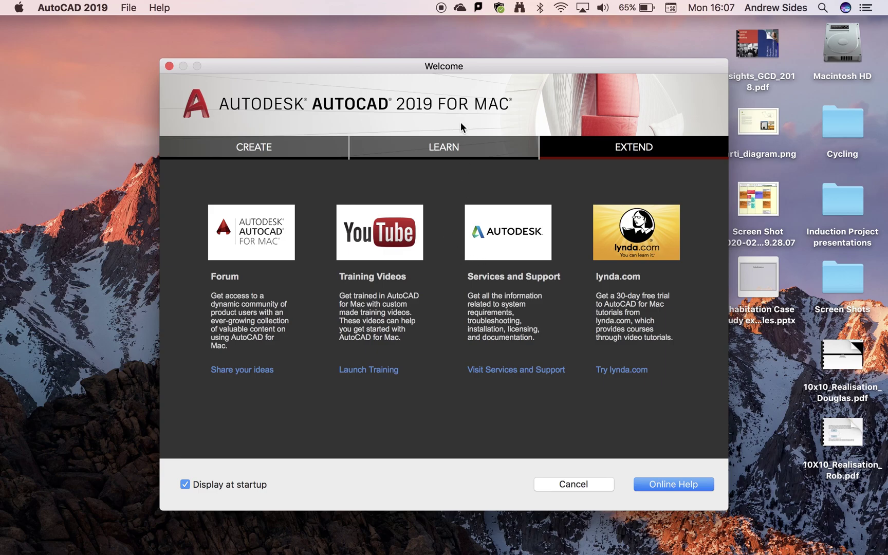
click(444, 147)
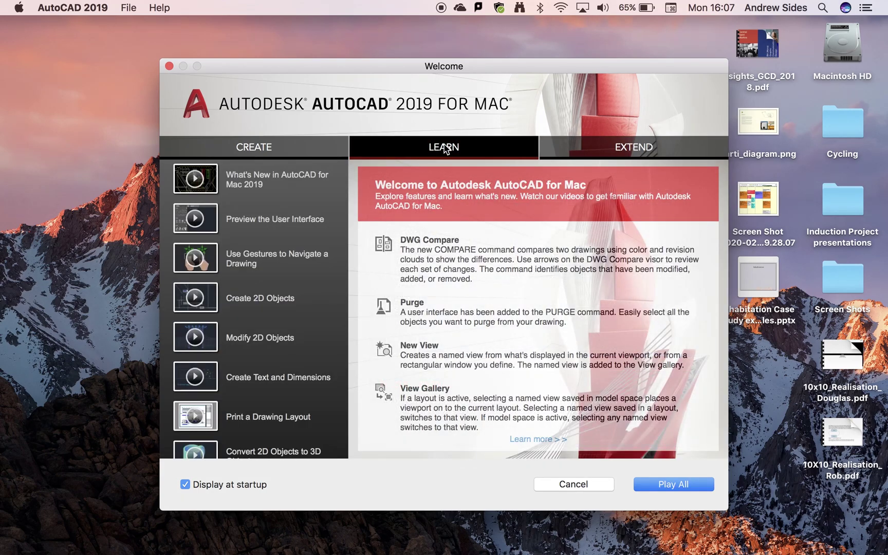
mouse_move(337, 250)
- Open the existing drawing Goods_Way_2018.dwg from the Goods Way folder and dismiss the software update notification
click(293, 149)
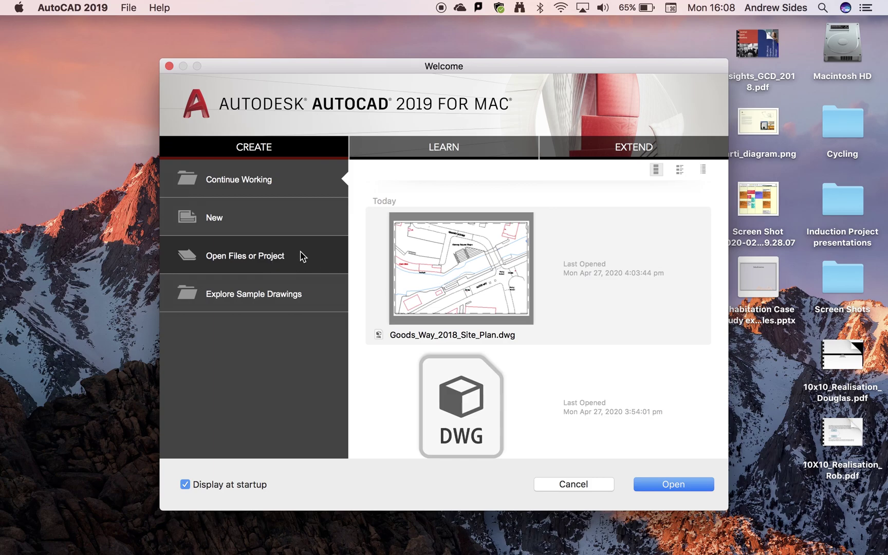
click(267, 256)
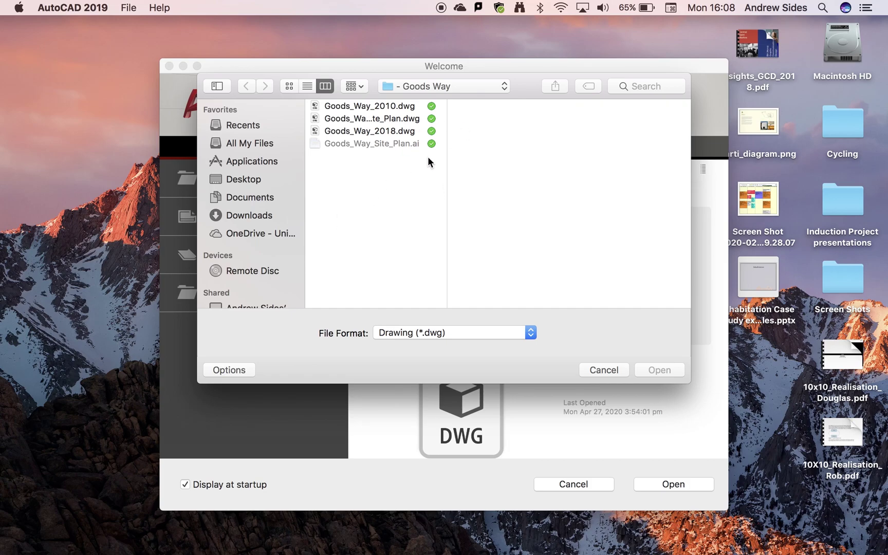
click(418, 132)
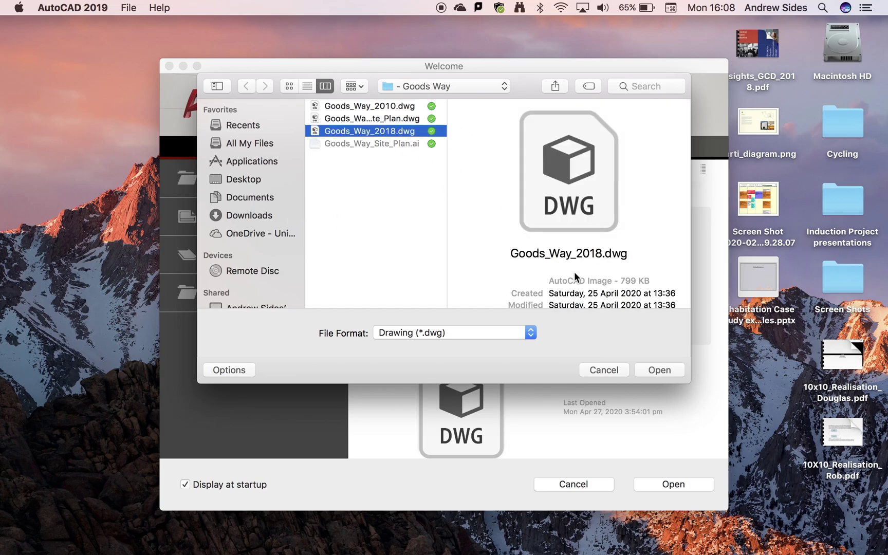
click(670, 369)
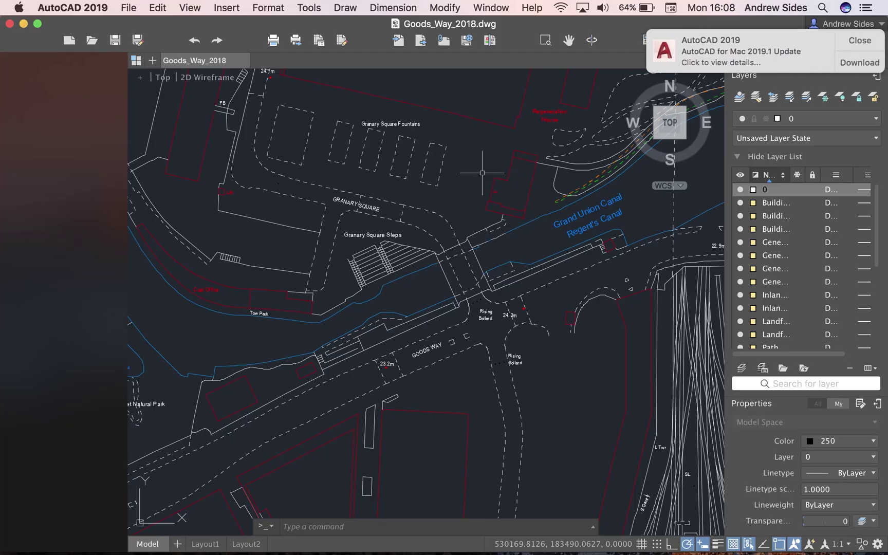
click(852, 40)
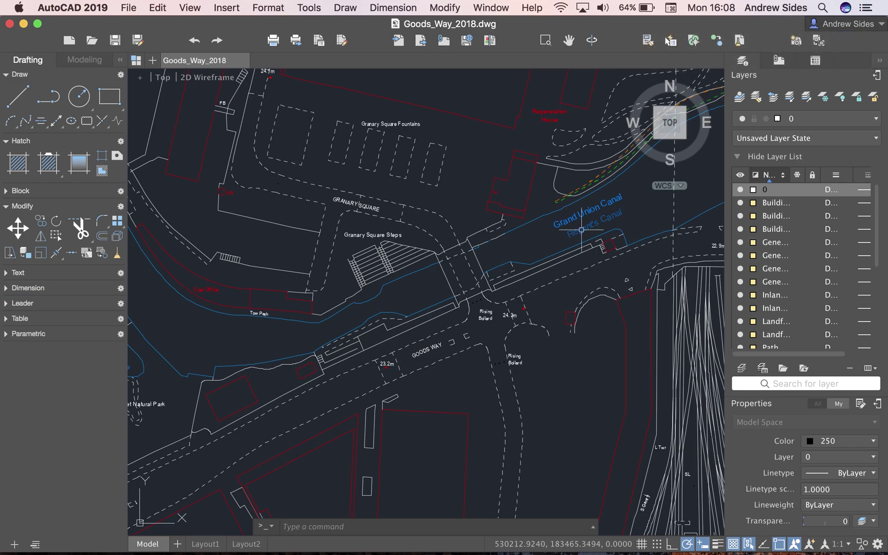
- Examine the Goods Way site plan, both as a whole and in detail around the Tow Path, canal and Granary Square
scroll(452, 316, down, 7)
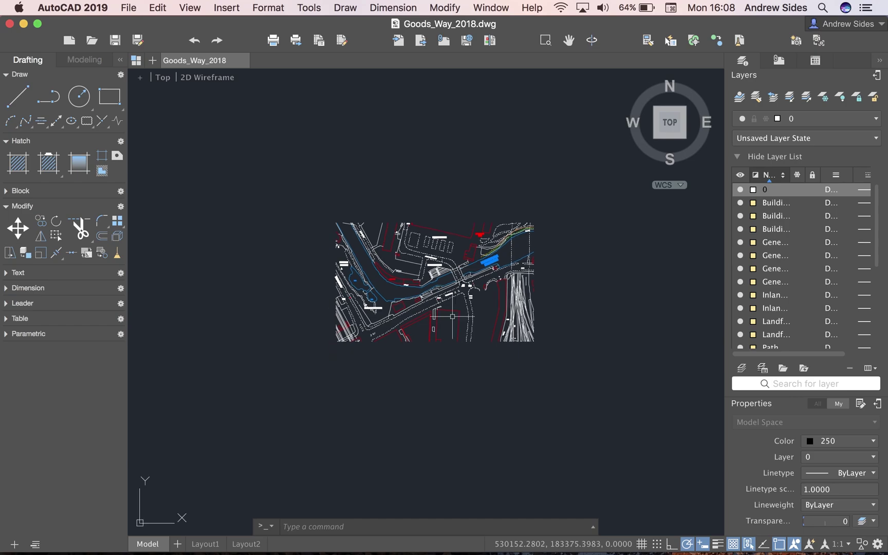
scroll(411, 324, up, 6)
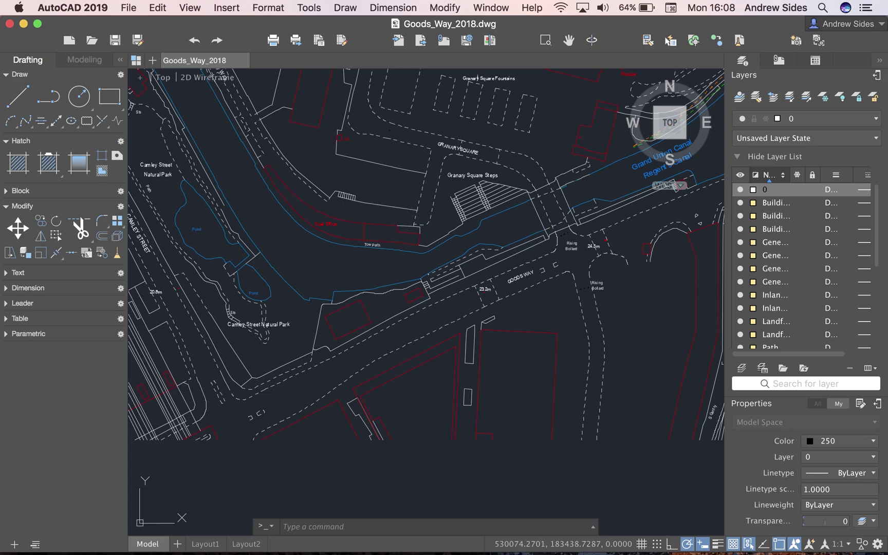
scroll(375, 225, up, 6)
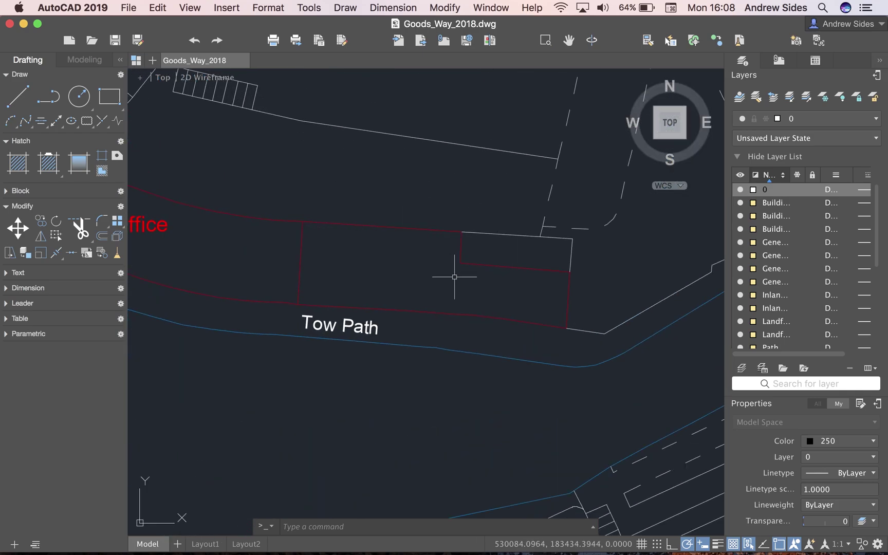
scroll(454, 285, down, 3)
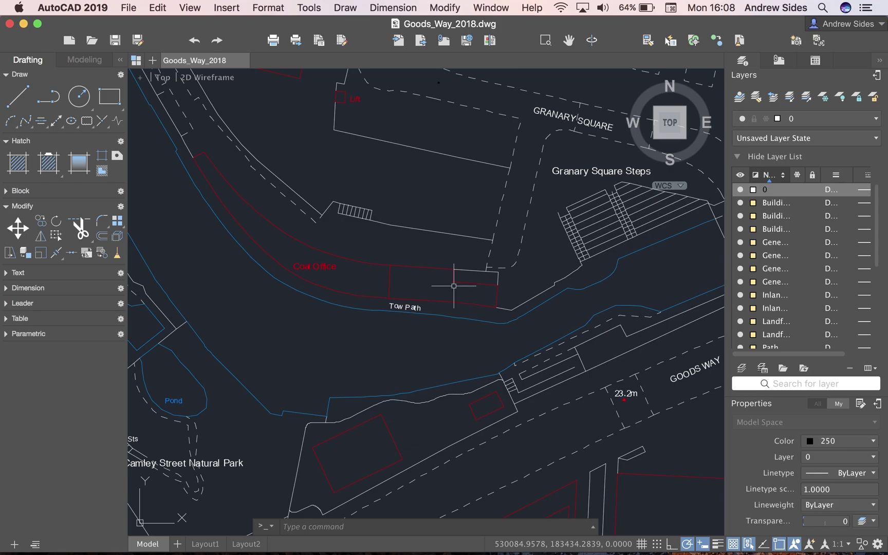
scroll(544, 314, right, 5)
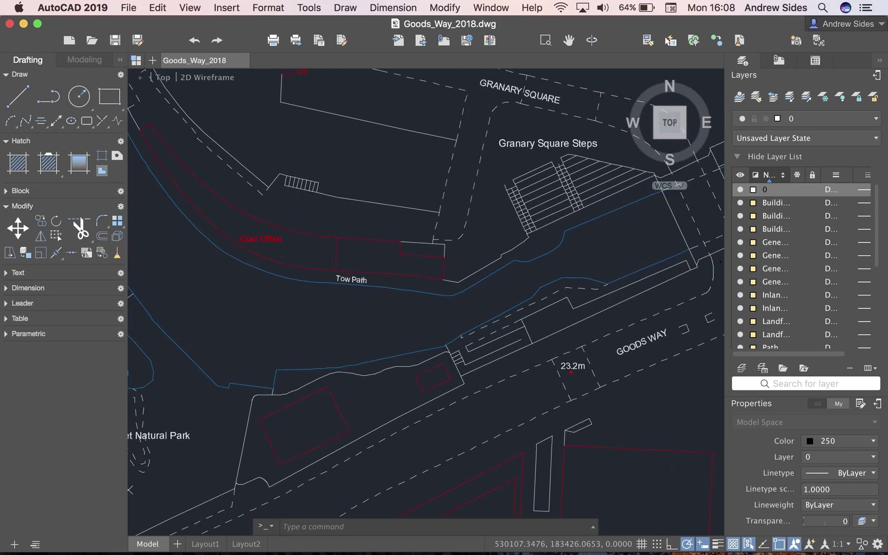
scroll(543, 319, down, 2)
scroll(542, 319, down, 3)
scroll(543, 319, right, 5)
scroll(542, 318, right, 1)
scroll(542, 318, up, 1)
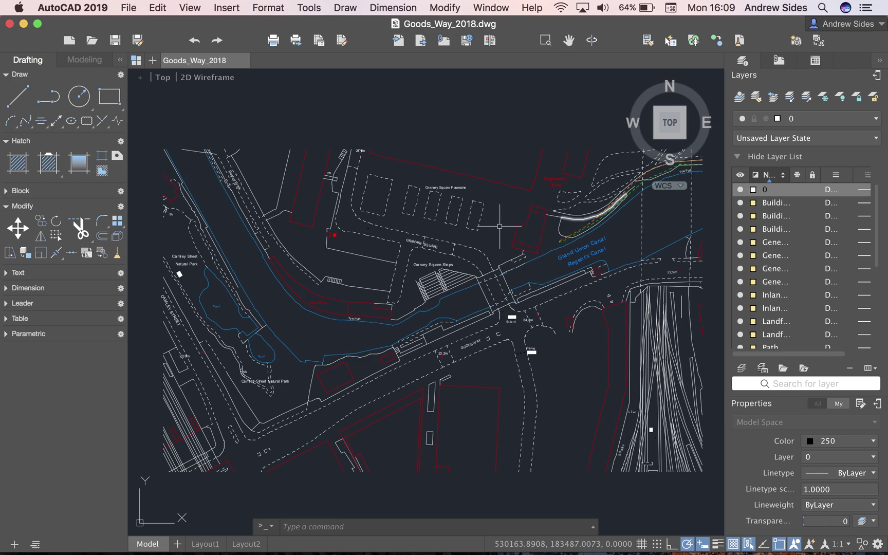
mouse_move(486, 277)
middle_down()
mouse_move(489, 269)
mouse_move(480, 278)
middle_up()
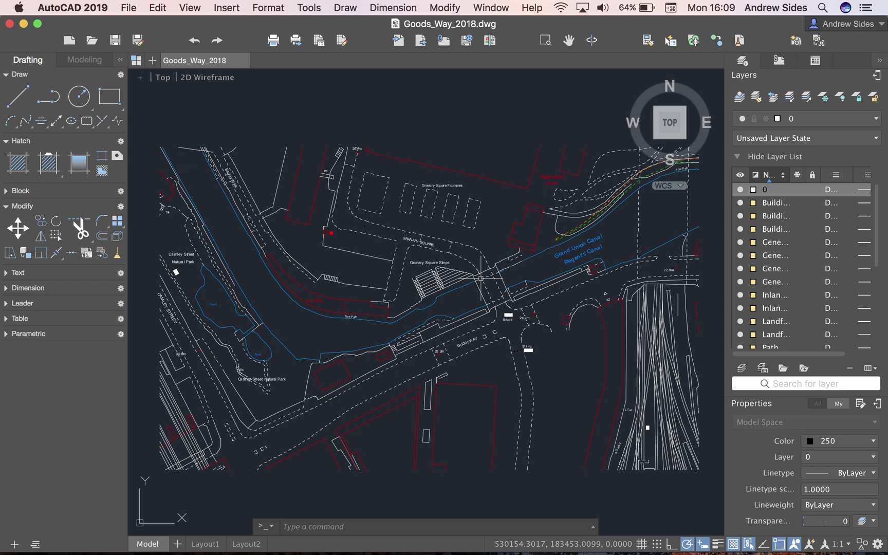
scroll(480, 277, down, 6)
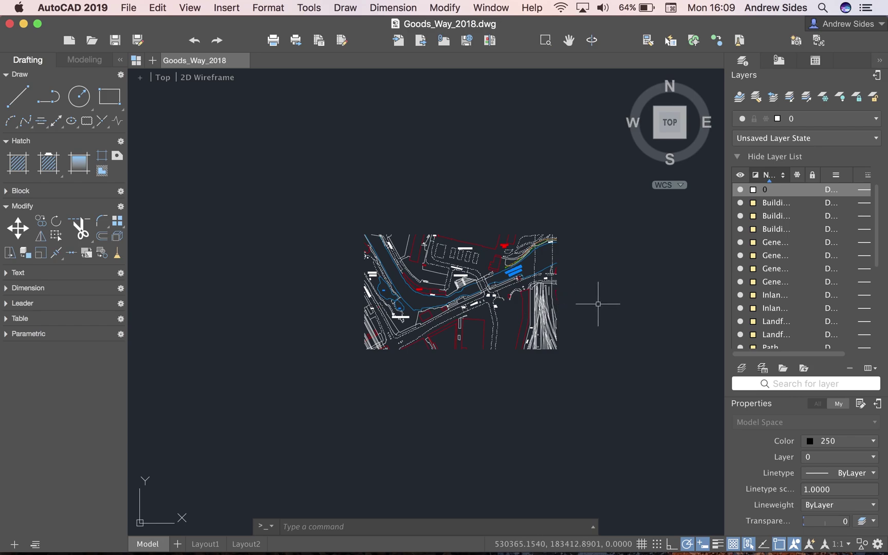
scroll(597, 304, right, 5)
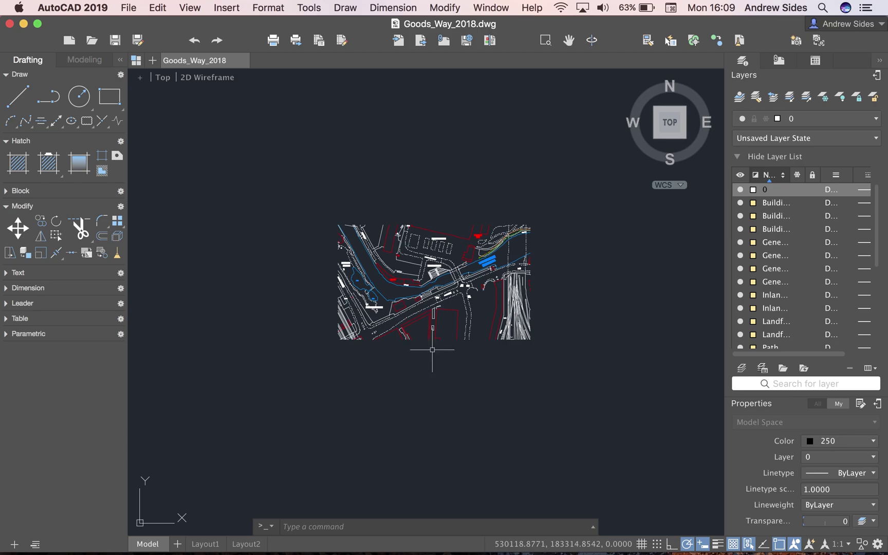
- Measure the length of the long red building edge north of the Granary Square Fountains with the MEASUREGEOM Distance option
scroll(434, 236, up, 7)
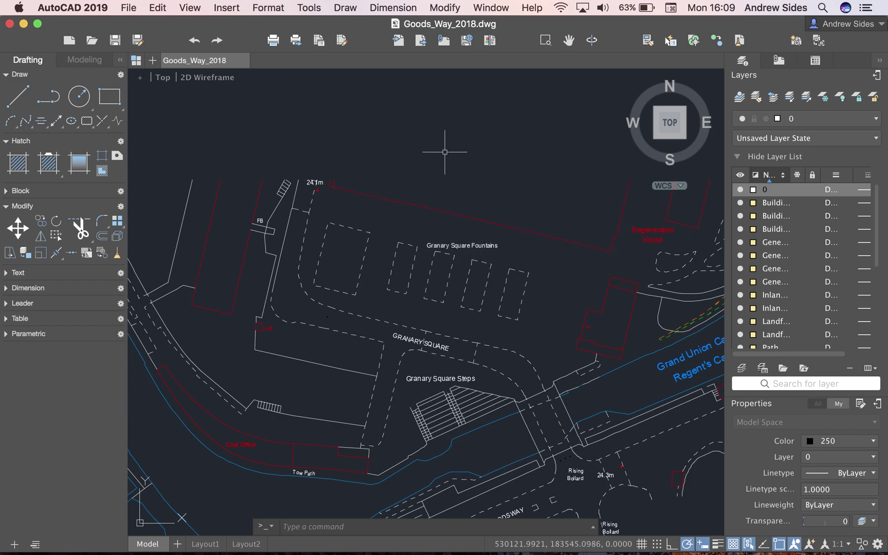
scroll(460, 212, right, 3)
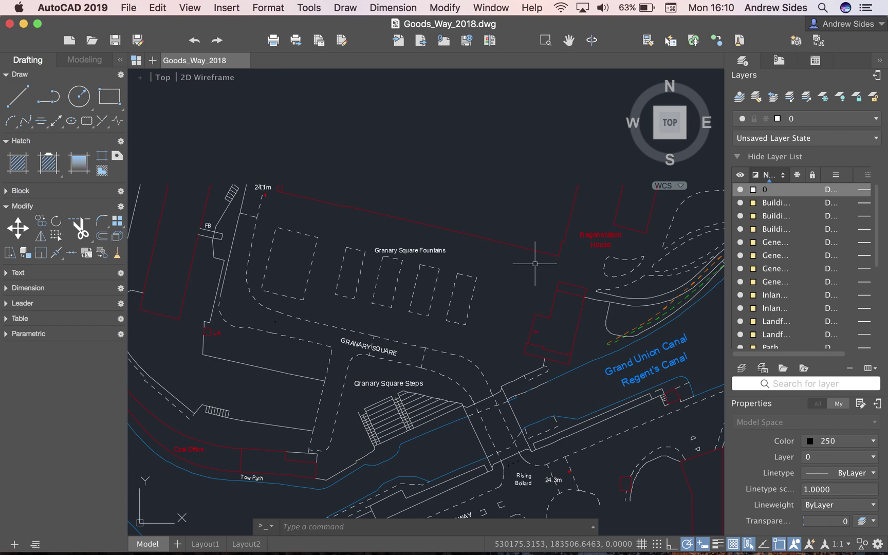
text(mea)
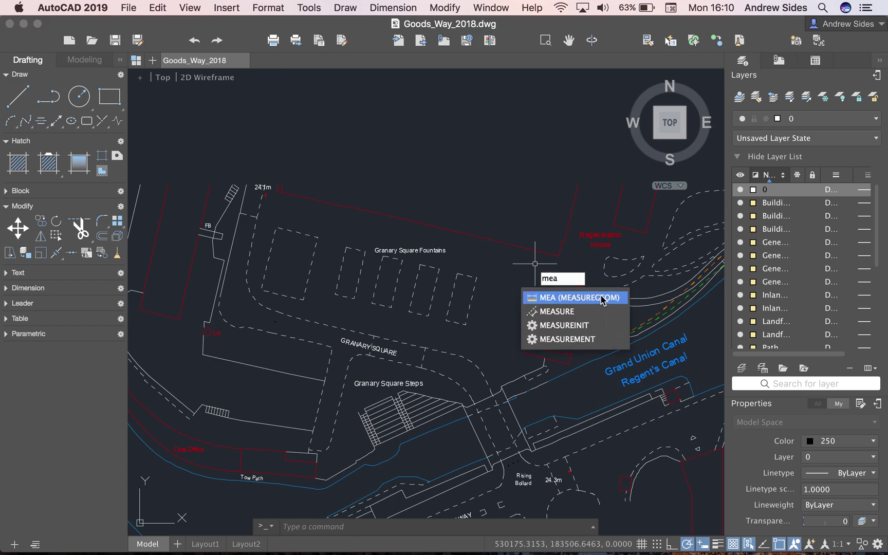
click(616, 304)
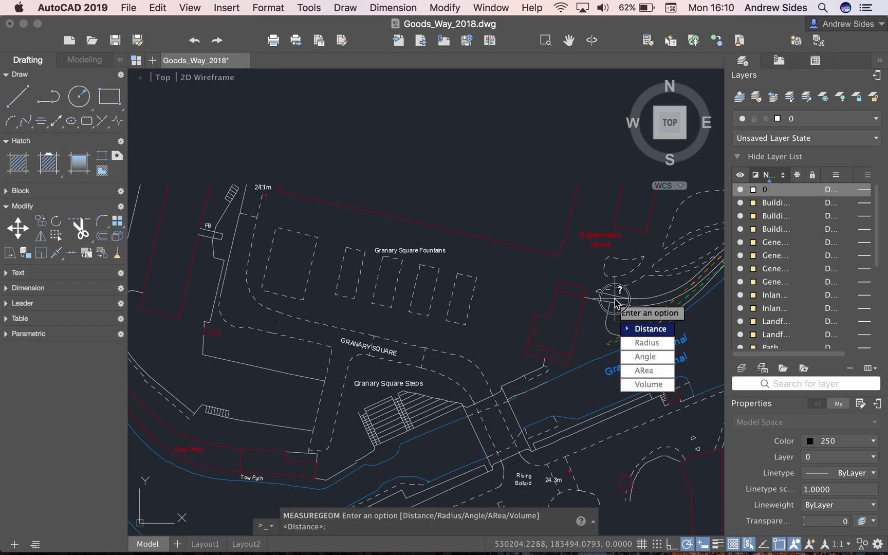
key(Return)
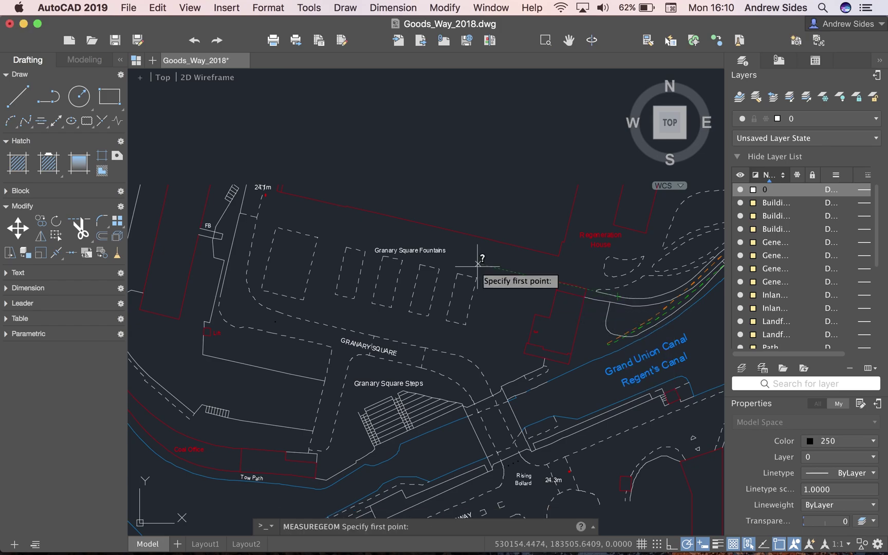
click(277, 191)
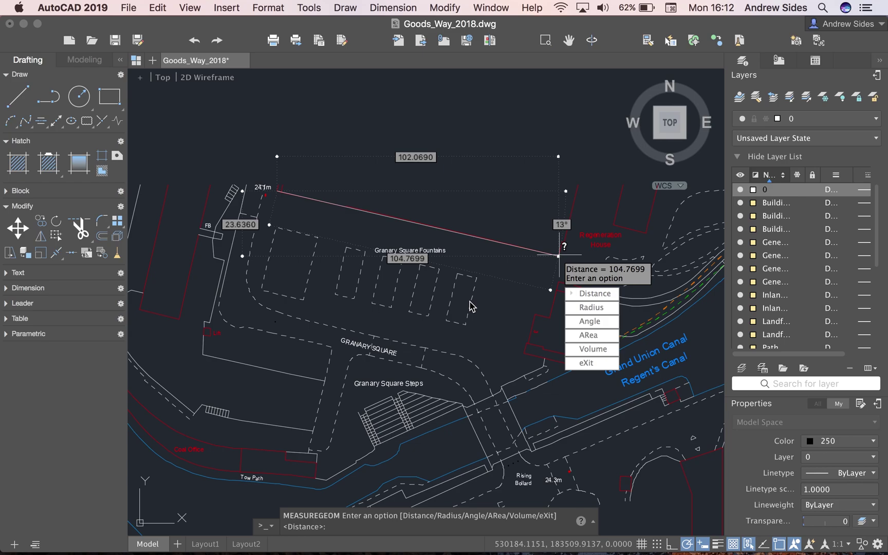
key(Escape)
- Scale the entire site plan by a factor of 1000 about a base point near the drawing's centre
scroll(444, 283, down, 5)
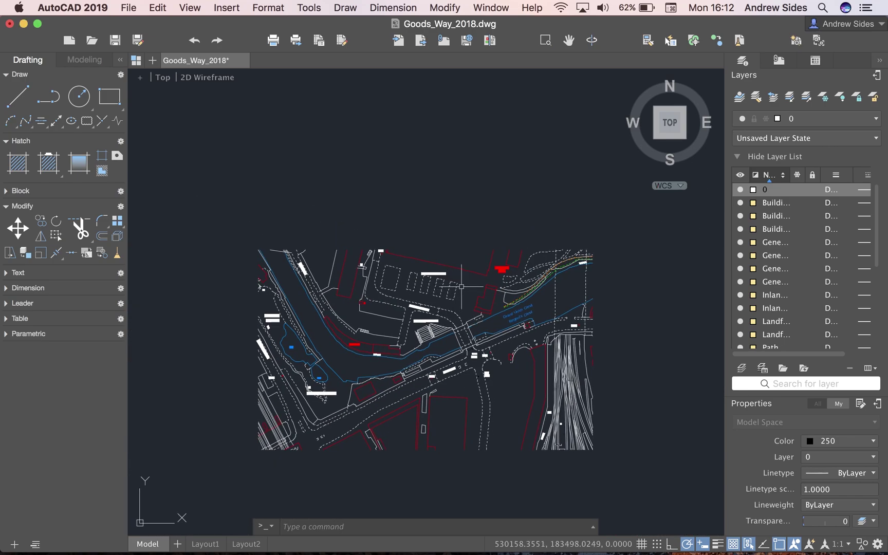
middle_drag(446, 286, 481, 215)
scroll(459, 293, down, 7)
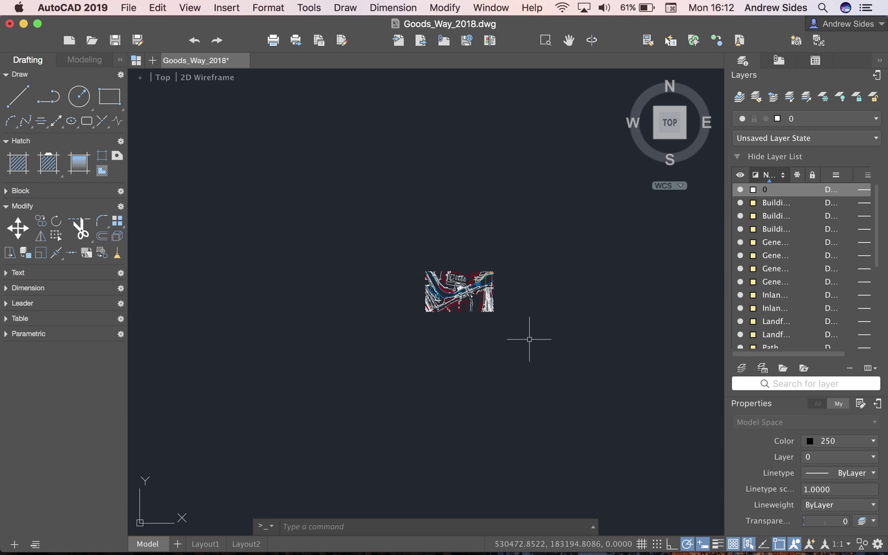
key(super+a)
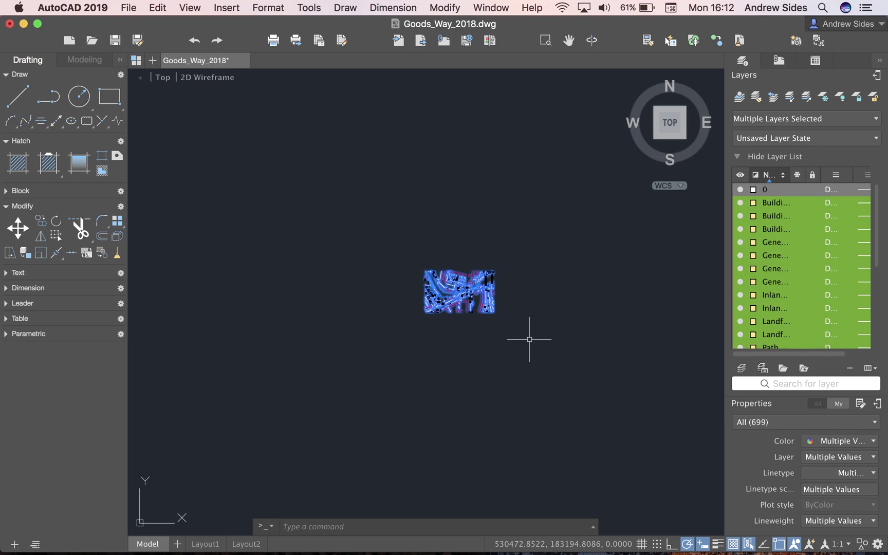
text(scal)
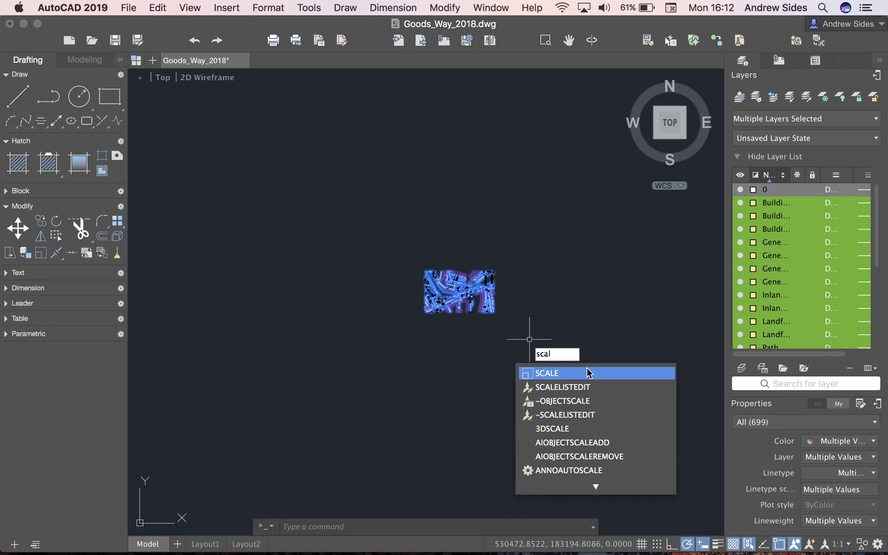
click(586, 374)
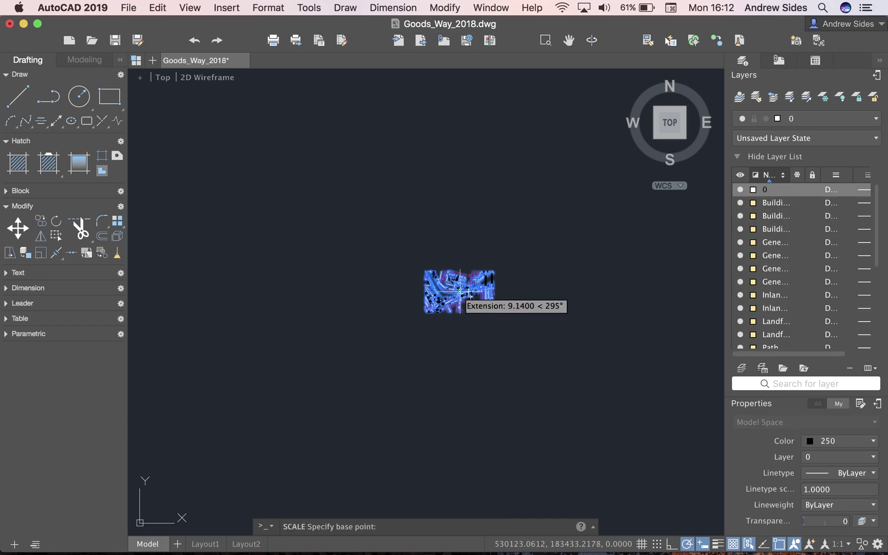
click(459, 290)
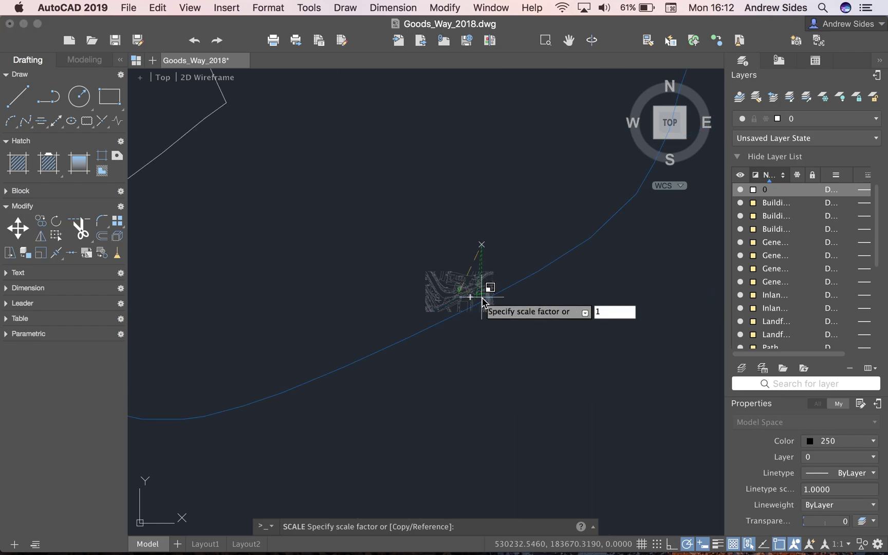
text(000)
key(Return)
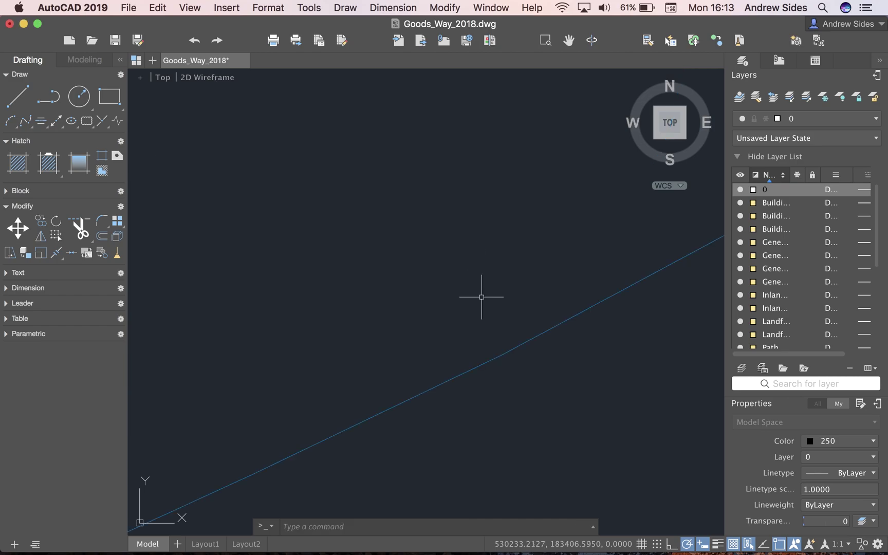
scroll(482, 296, down, 5)
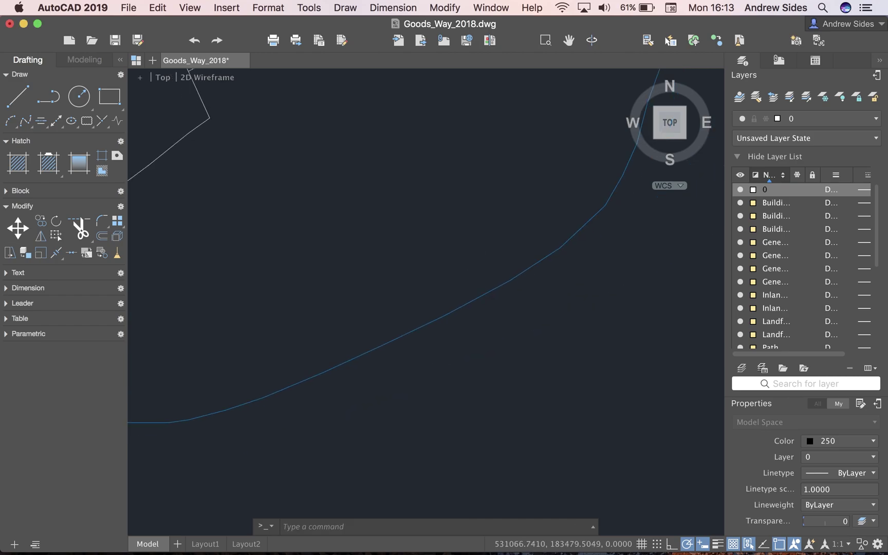
scroll(482, 297, down, 6)
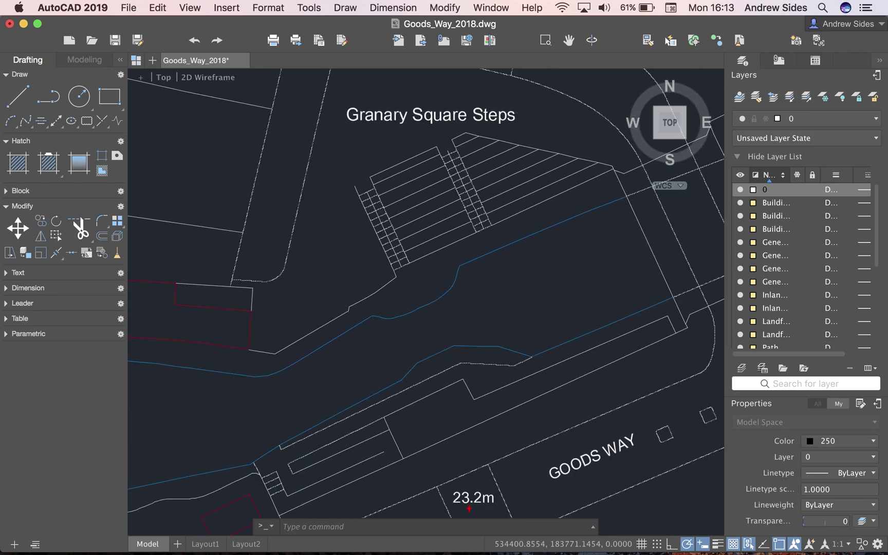
scroll(426, 302, down, 6)
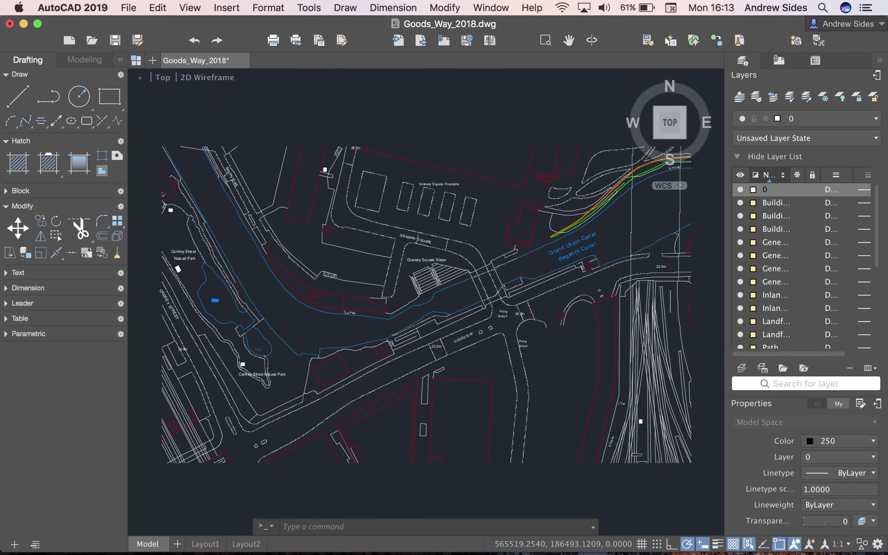
scroll(426, 301, down, 6)
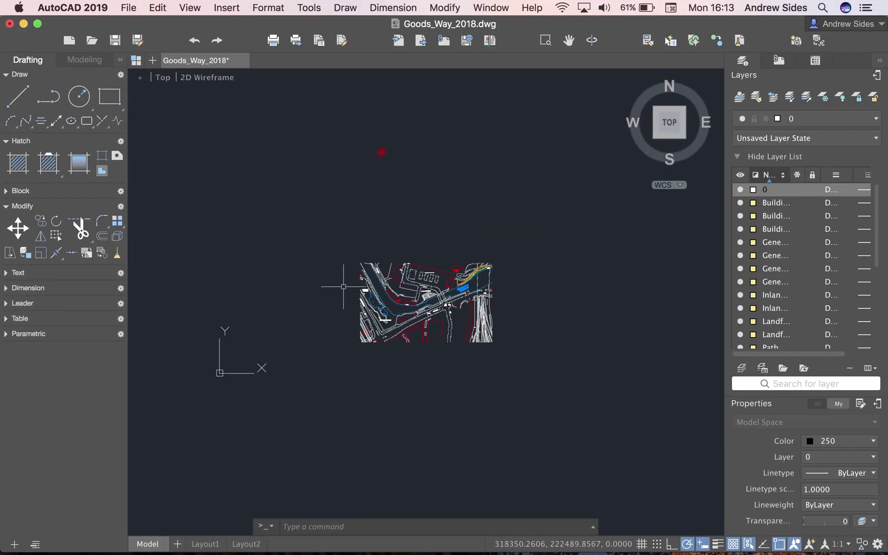
scroll(411, 305, up, 2)
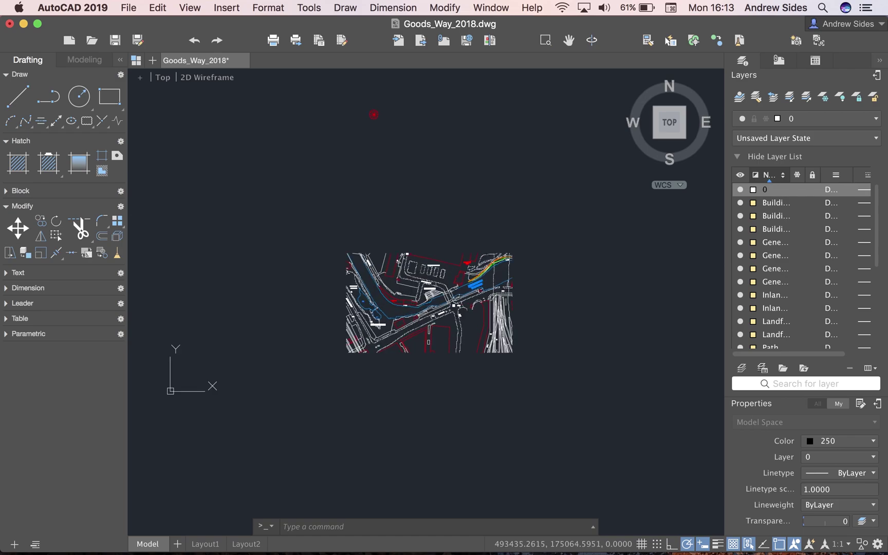
- Zoom to the full extents of the scaled site plan with the ZOOM Extents option
scroll(411, 306, up, 2)
text(zomm)
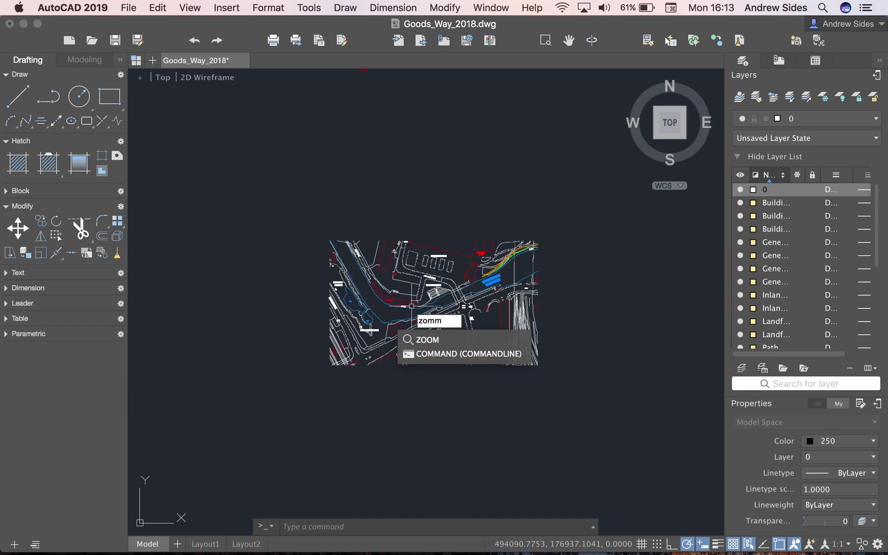
key(Return)
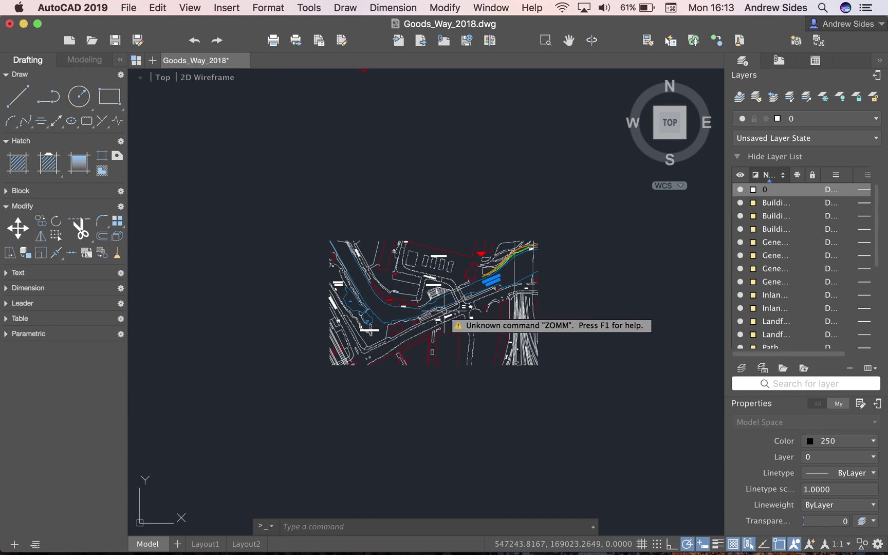
text(zoo)
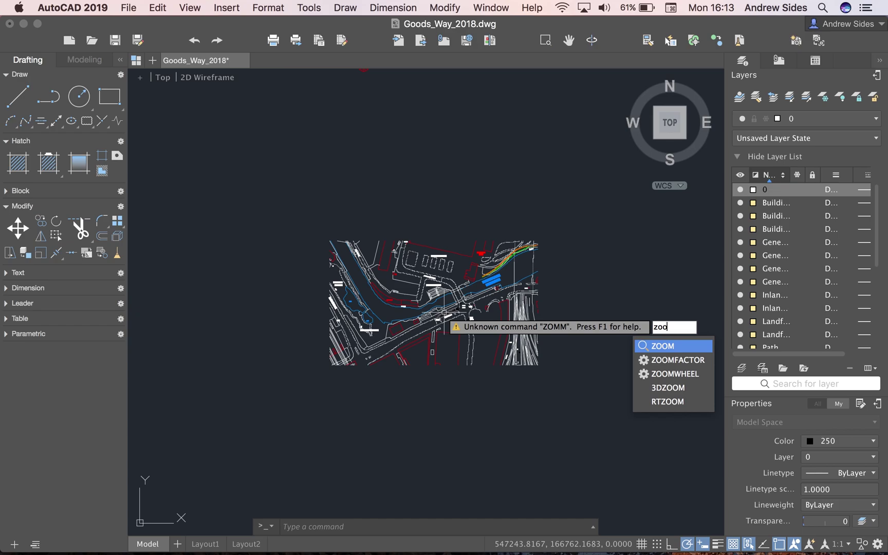
key(Down)
key(Up)
key(Return)
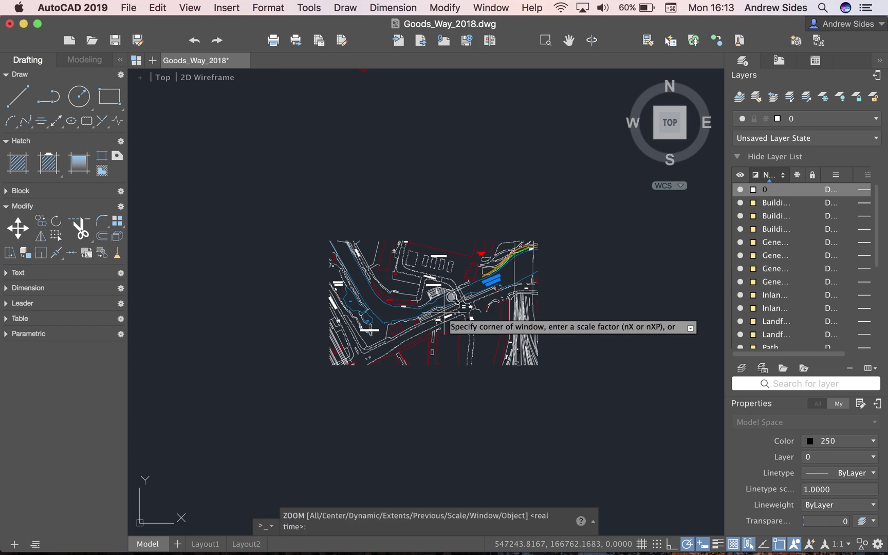
key(Down)
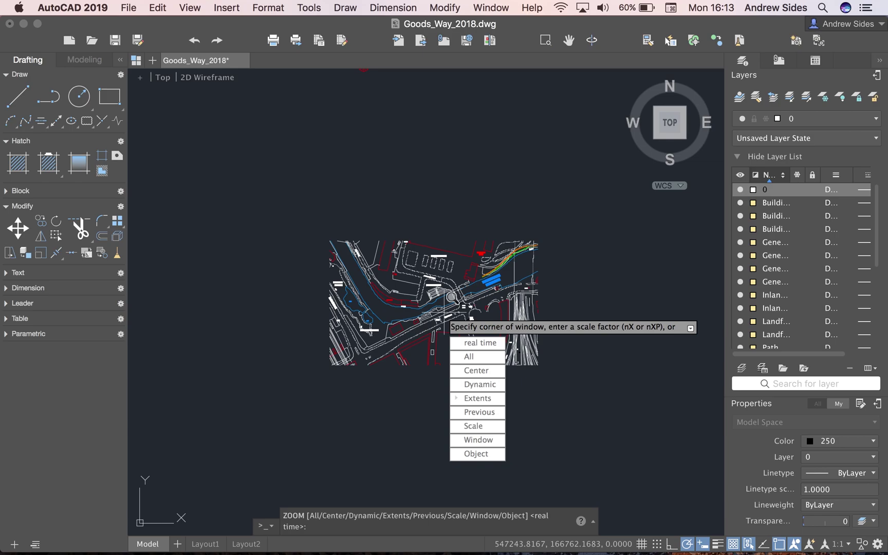
key(Return)
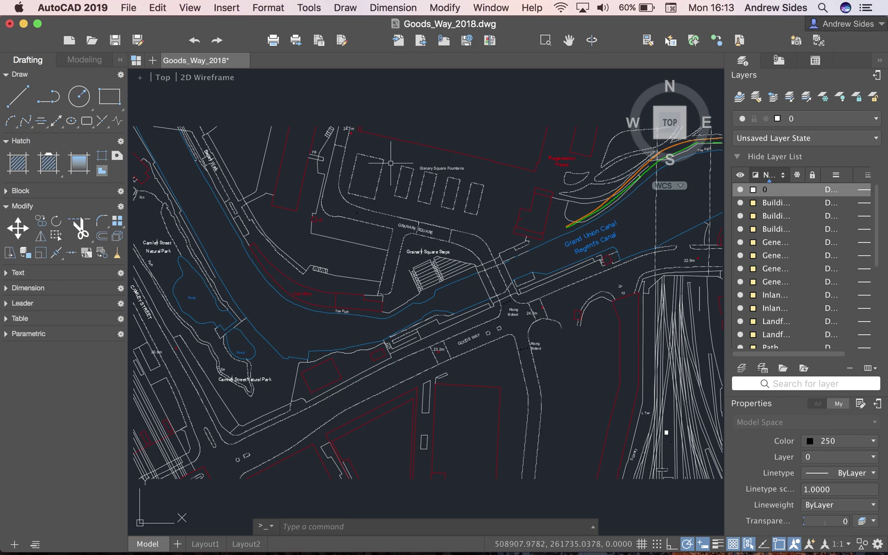
- Measure the long red building edge north of the Granary Square Fountains again with the MEASUREGEOM Distance option
text(meas)
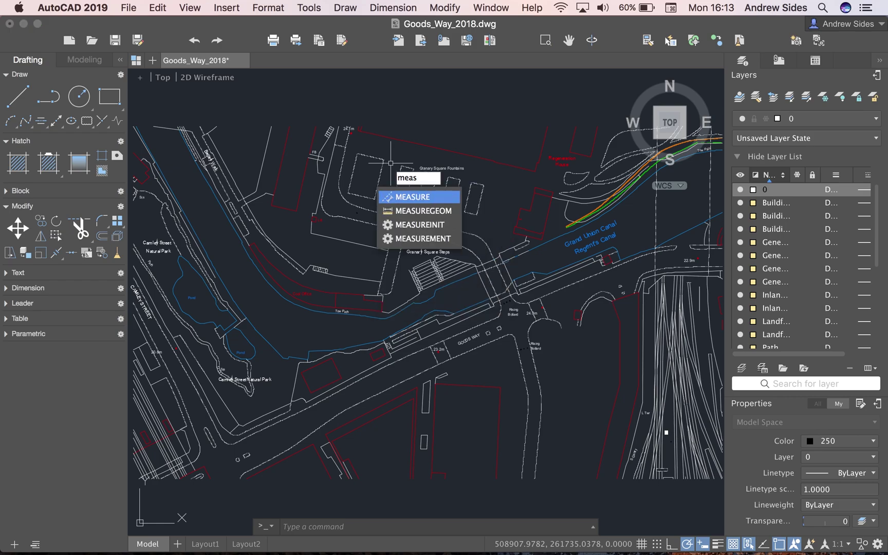
key(Down)
key(Return)
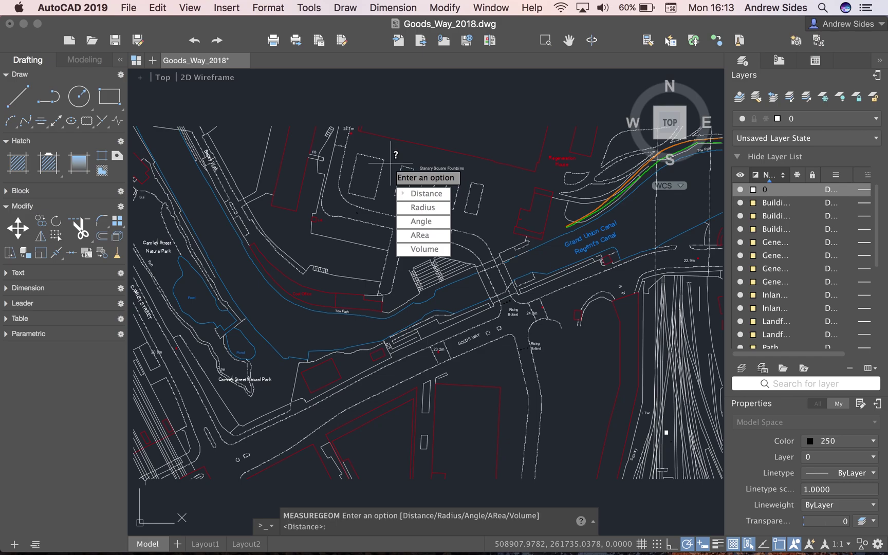
click(418, 193)
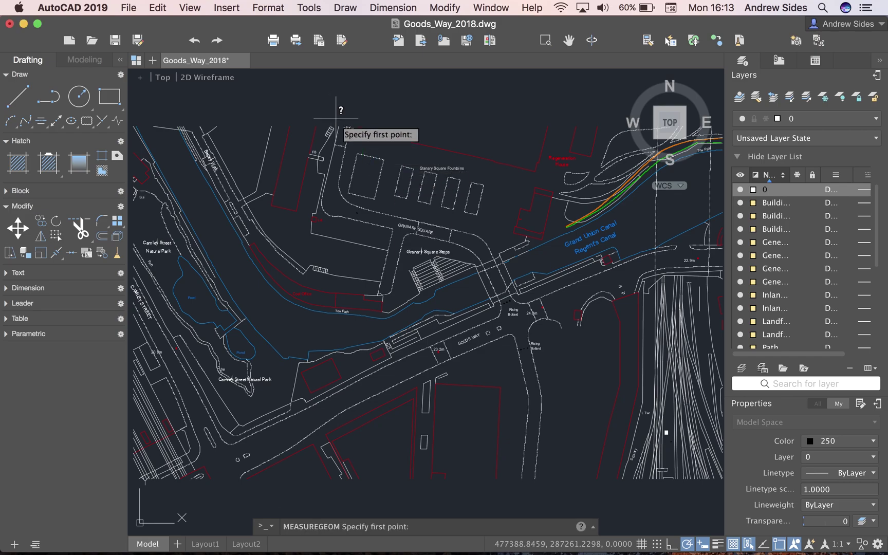
click(359, 132)
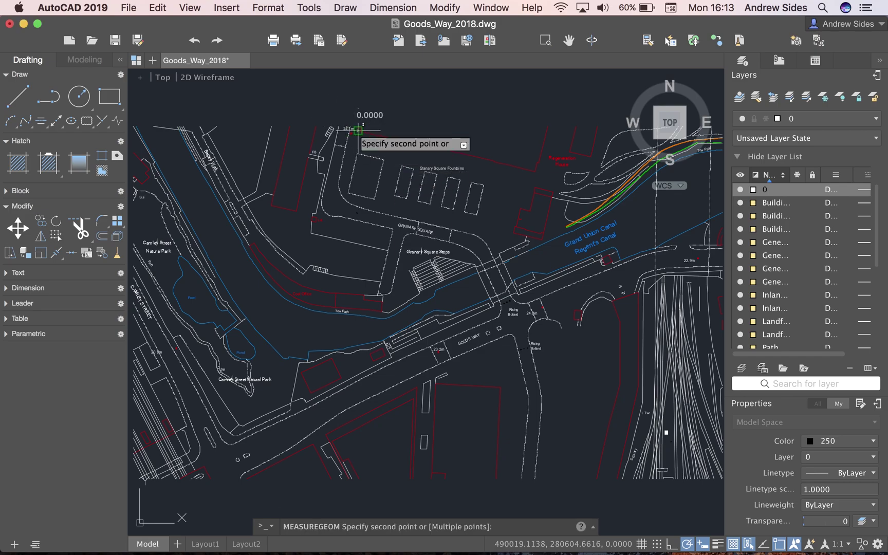
click(535, 171)
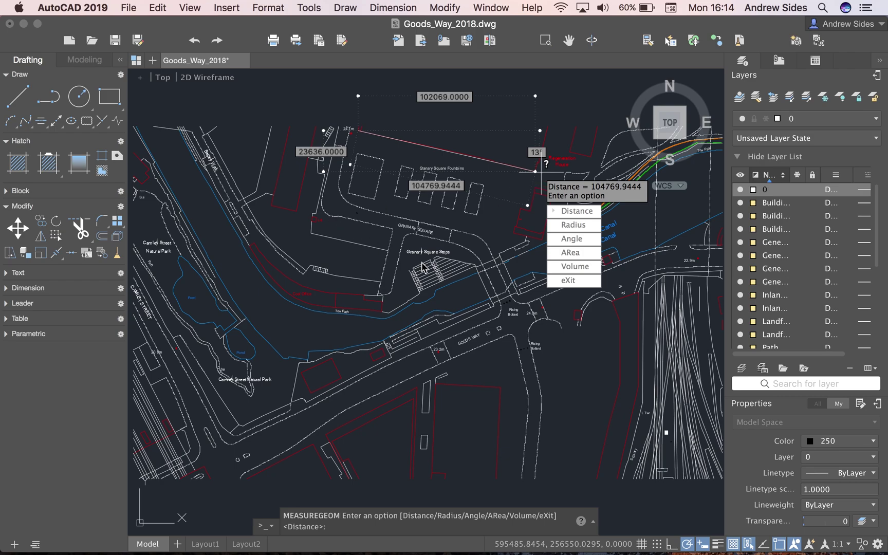
scroll(422, 267, down, 2)
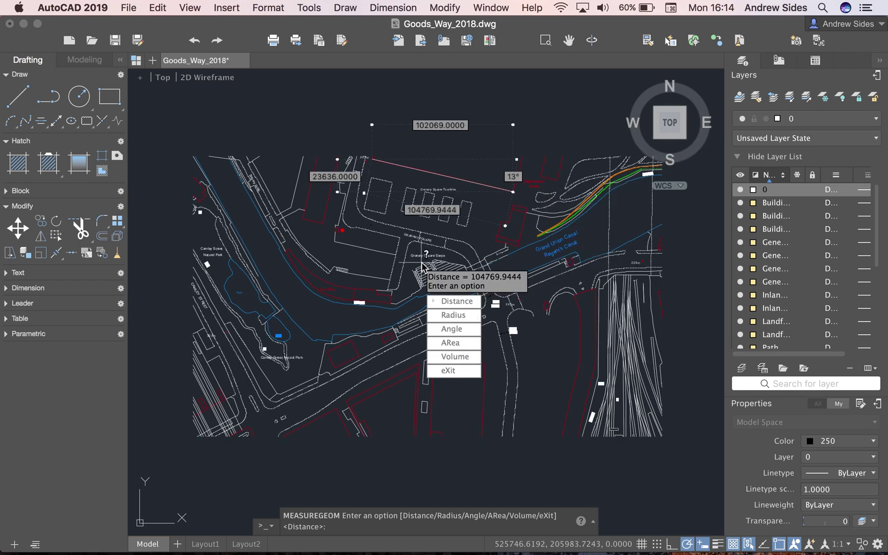
key(Escape)
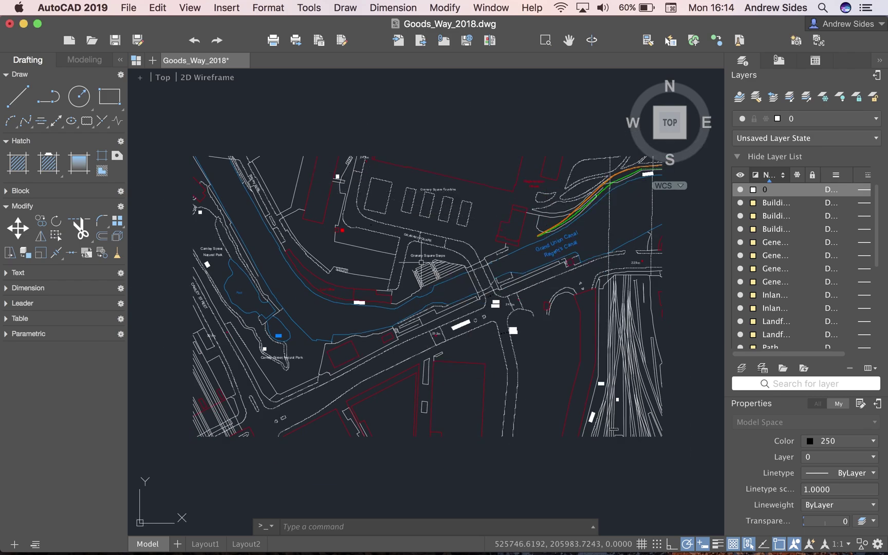
- Switch to Layout1 and delete its existing viewport from the sheet
click(210, 546)
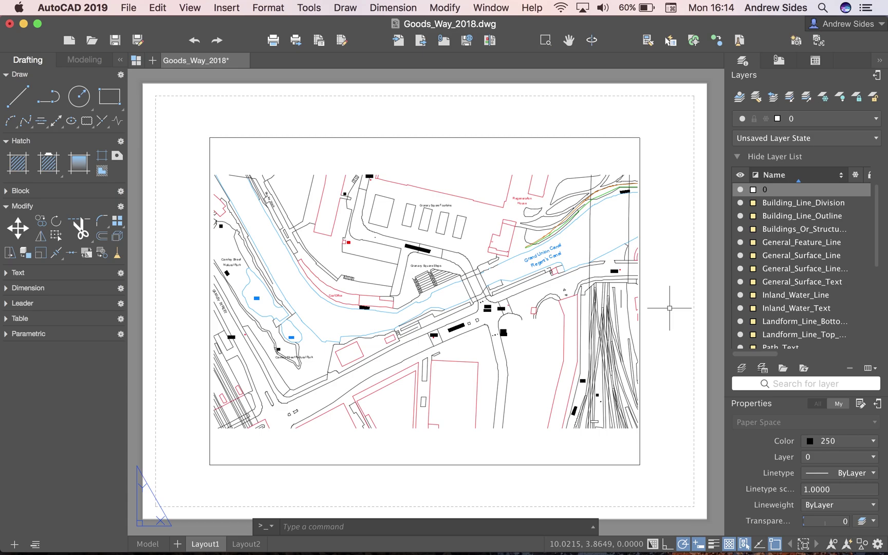
key(super+a)
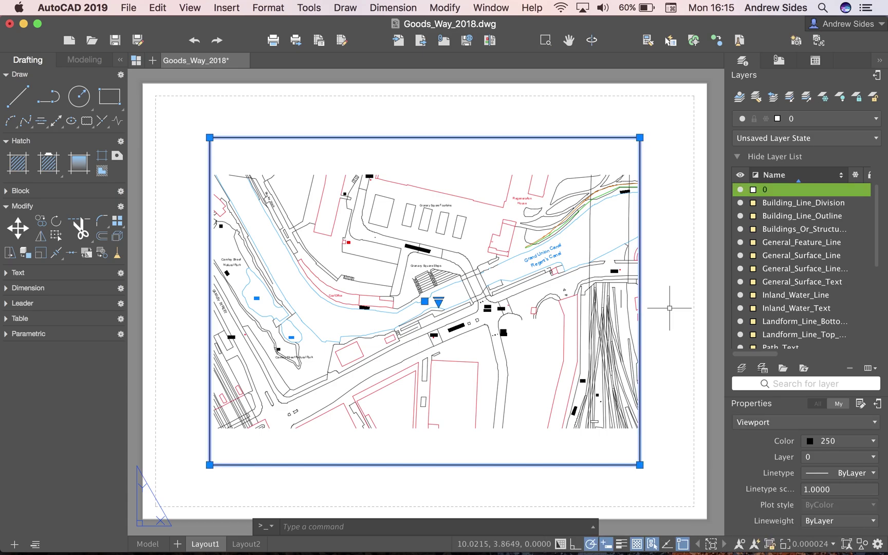
key(Delete)
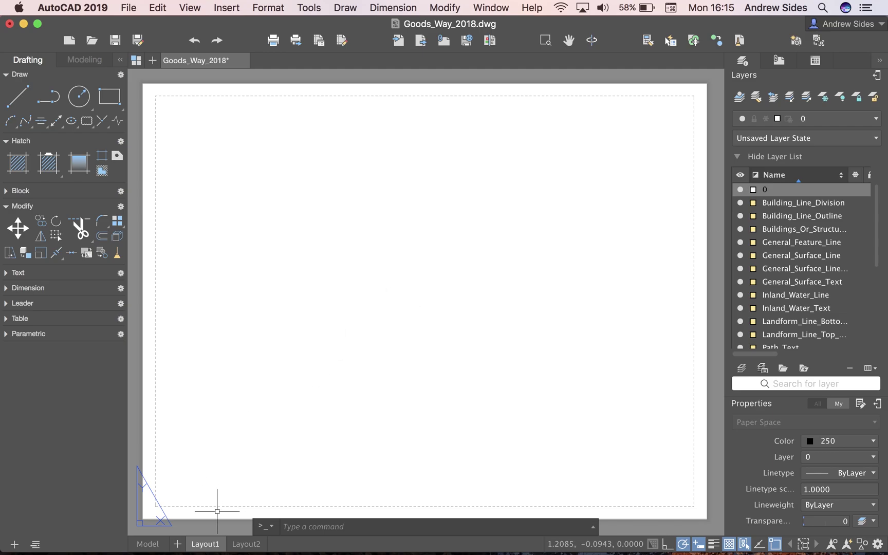
- Edit Layout1's page setup to use ISO A0 (1189.00 x 841.00 MM) paper in millimetres at 1:1 scale
right_click(211, 546)
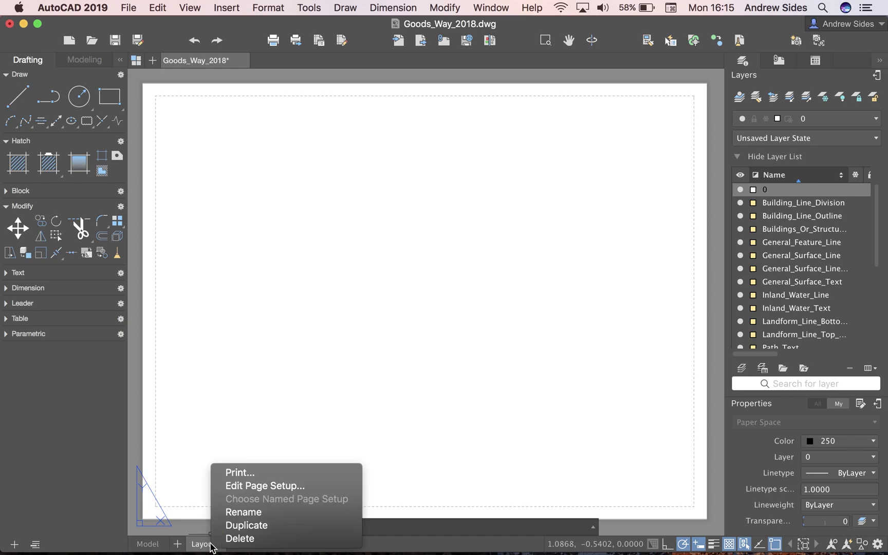
click(302, 485)
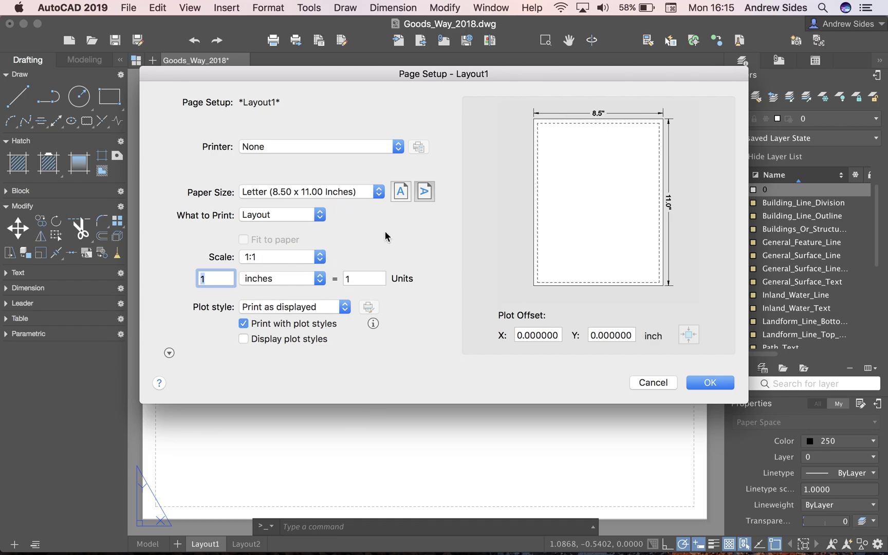
click(378, 192)
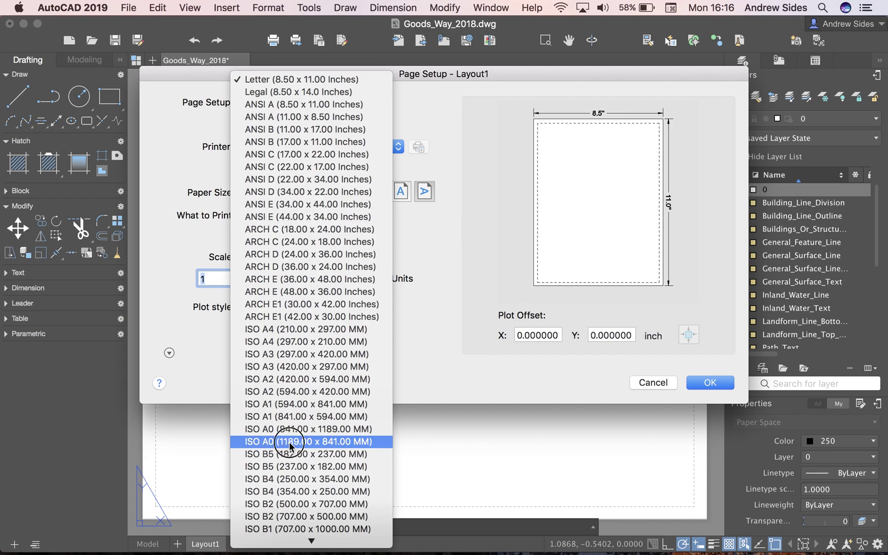
click(353, 447)
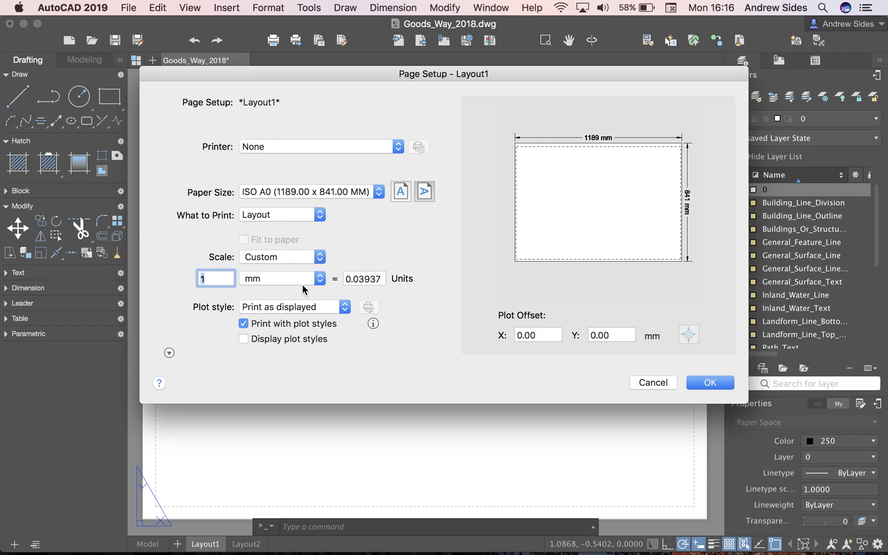
click(320, 258)
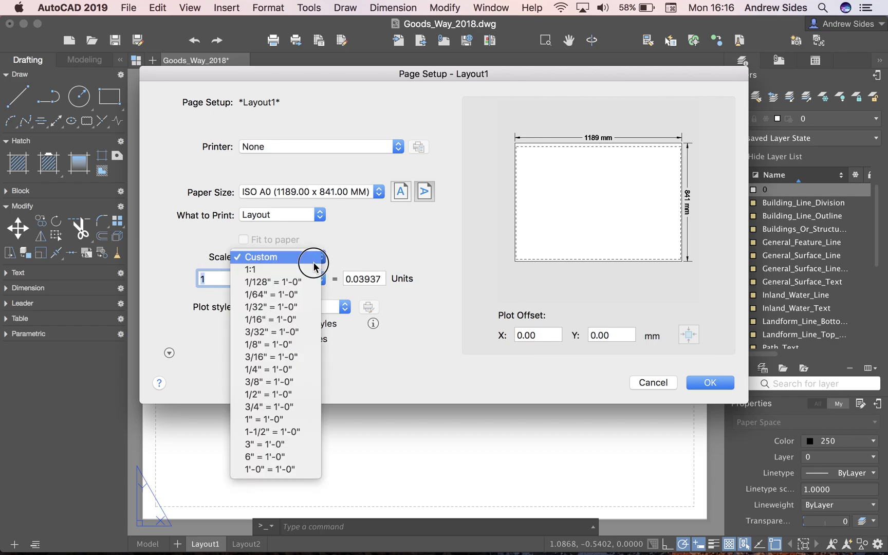
click(312, 269)
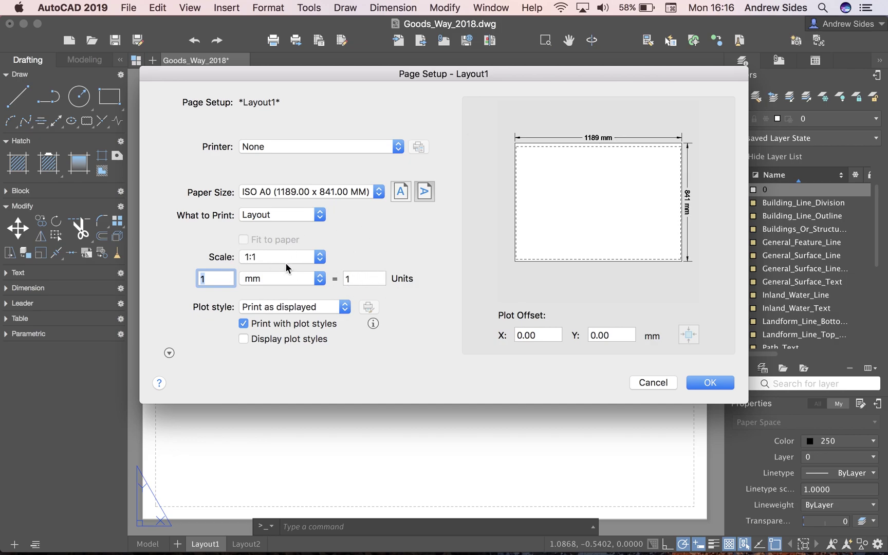
click(719, 384)
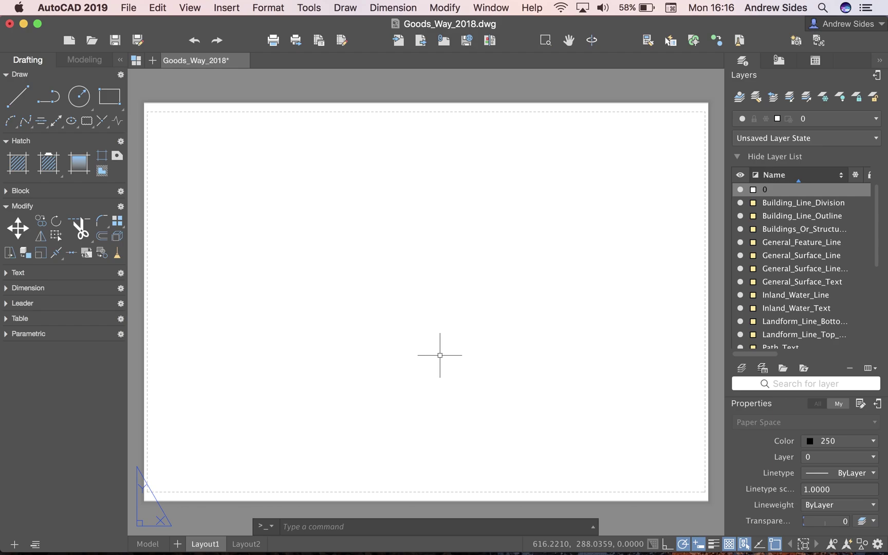
- Create a rectangular viewport with MVIEW that nearly fills the printable area of the A0 sheet
text(mv)
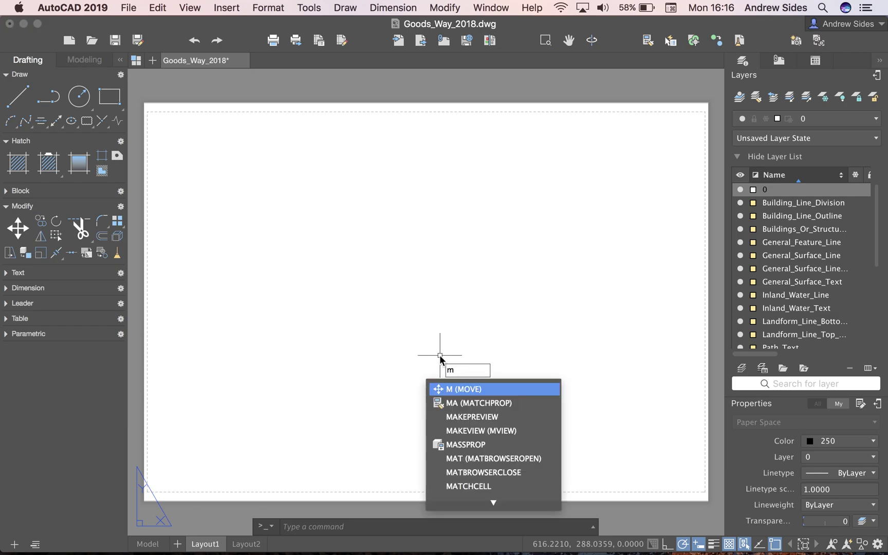
click(478, 390)
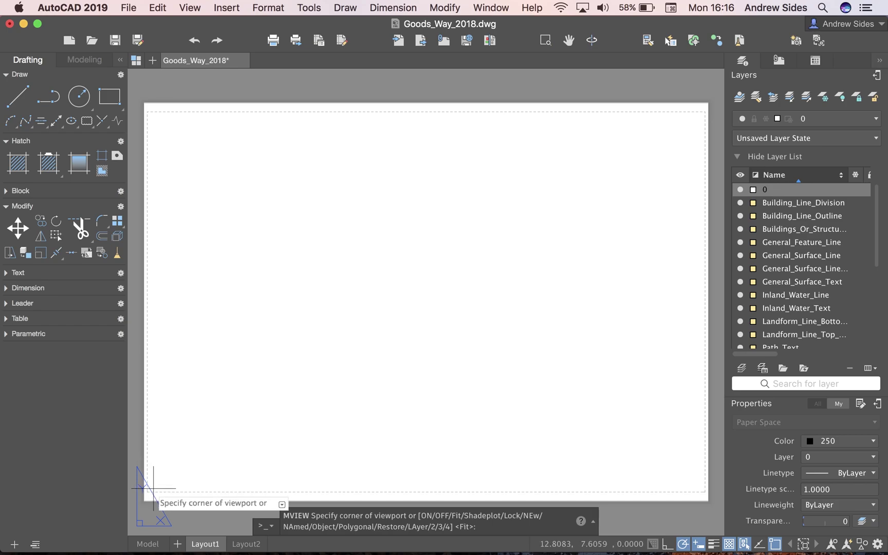
click(153, 488)
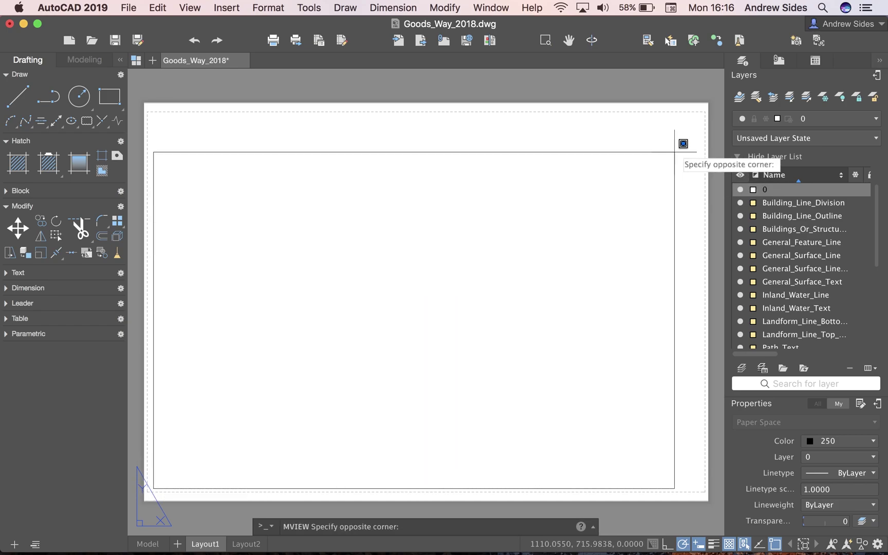
click(697, 113)
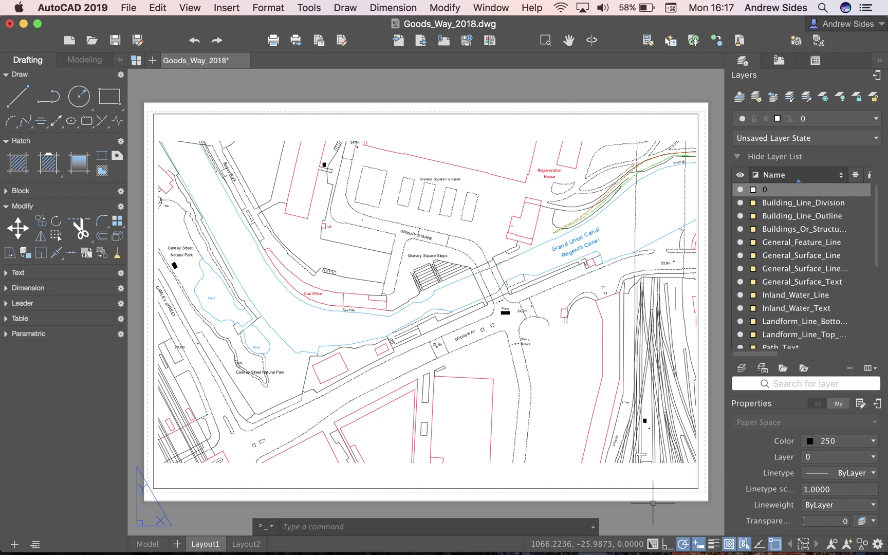
- Edit the scale list for the new viewport and delete every imperial scale, keeping only 1:1
click(633, 488)
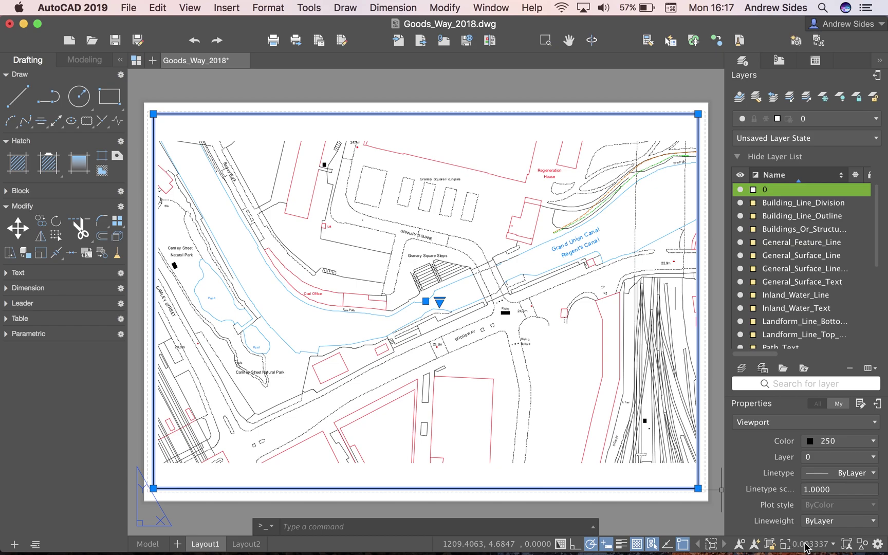
click(832, 545)
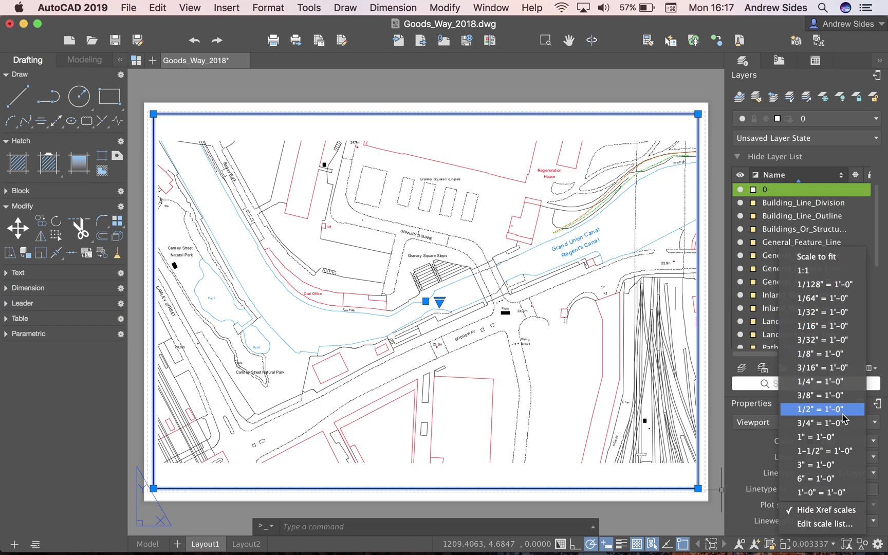
click(848, 523)
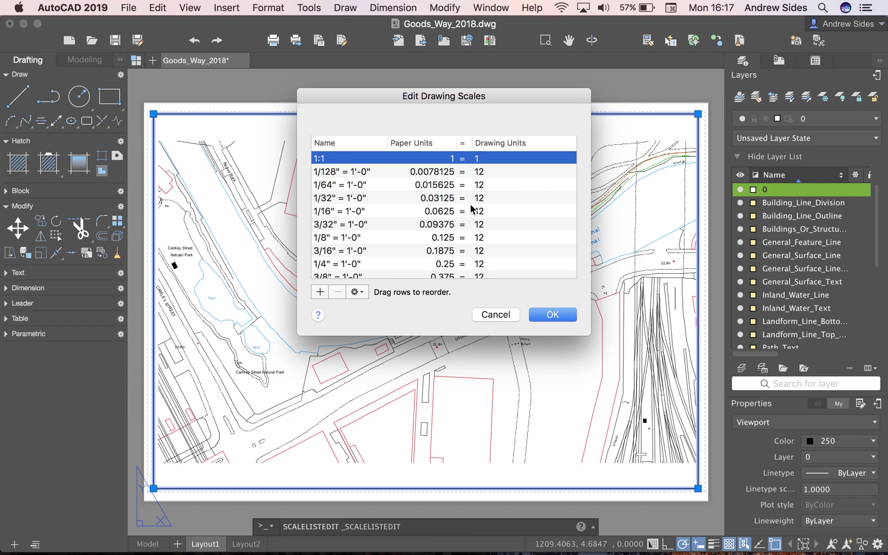
click(363, 172)
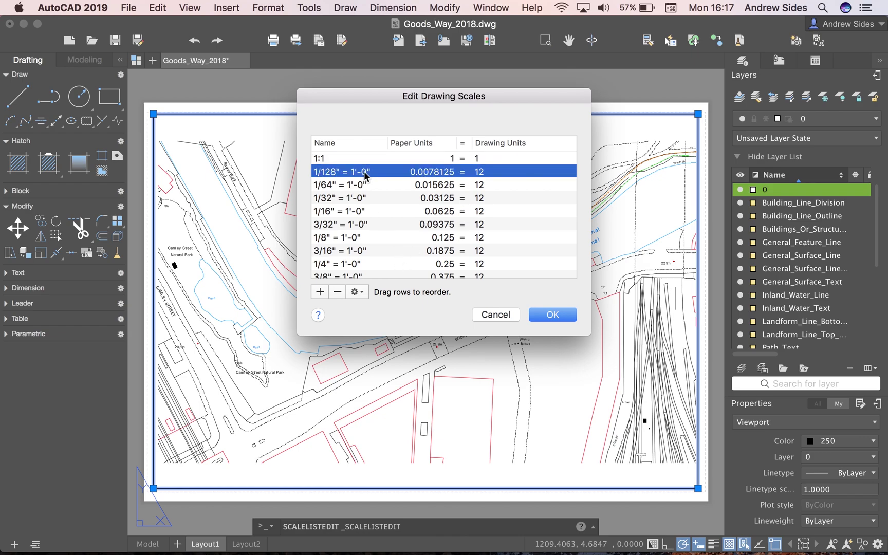
scroll(363, 171, down, 5)
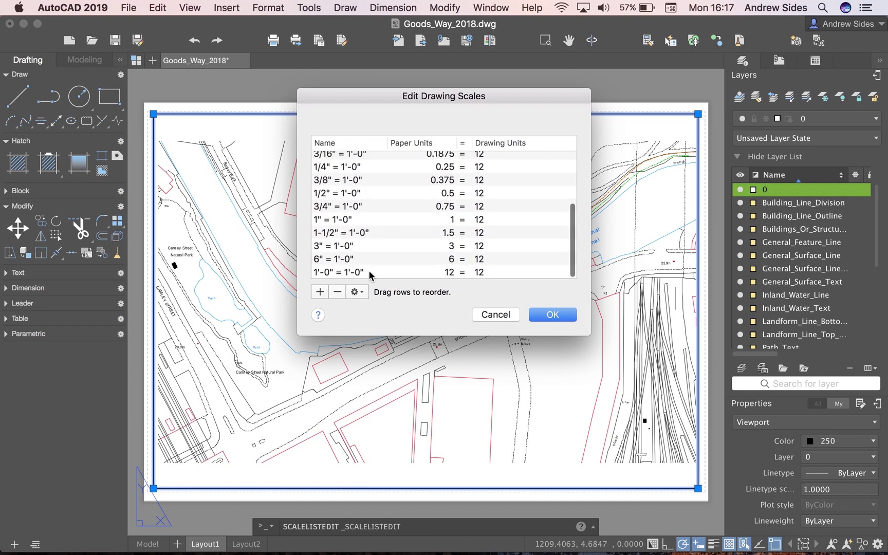
shift+click(370, 272)
click(338, 291)
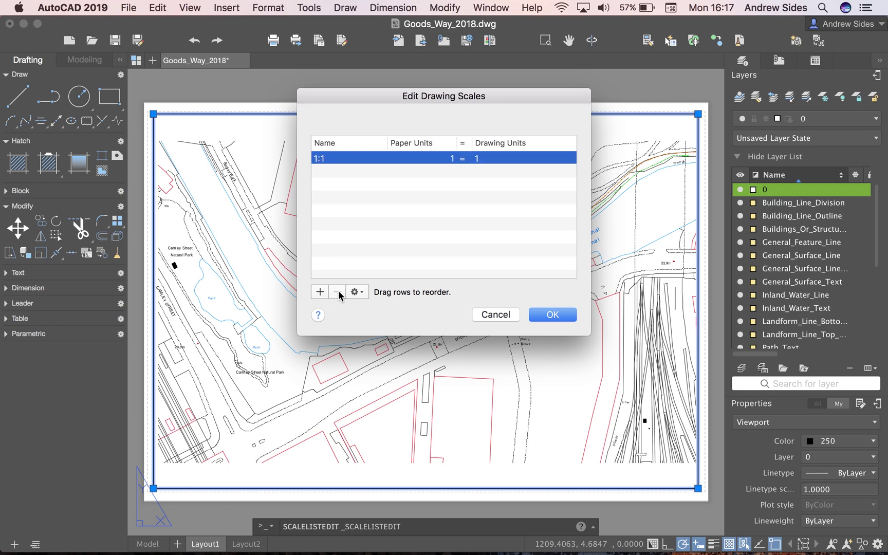
- Add a drawing scale named 1:100 with 1 paper unit equal to 100 drawing units
click(320, 292)
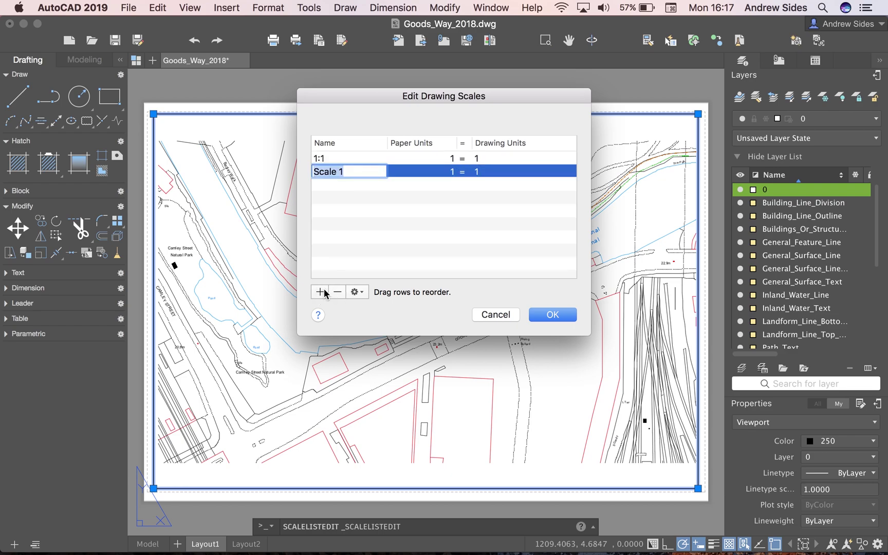
text(1:100)
key(Tab)
key(Tab)
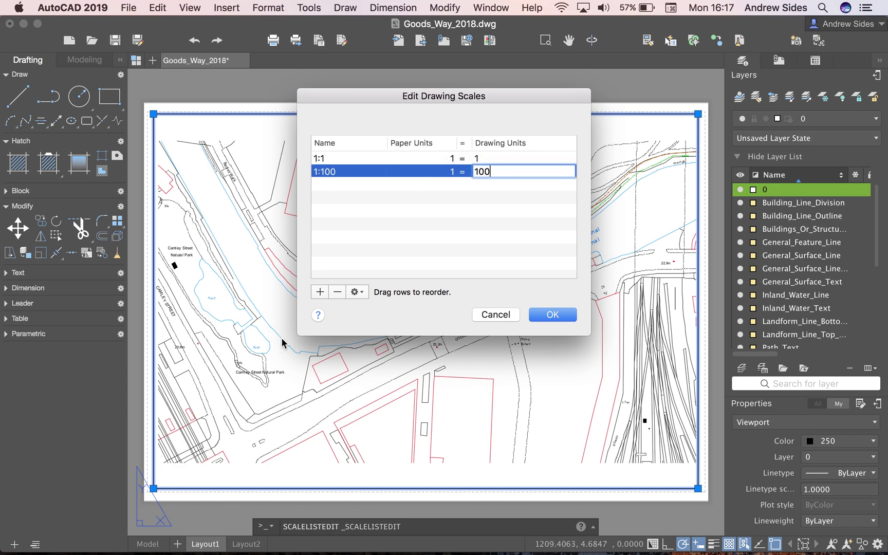
- Add a drawing scale named 1:200 with 1 paper unit equal to 200 drawing units and accept the edited scale list
click(320, 291)
text(1:200)
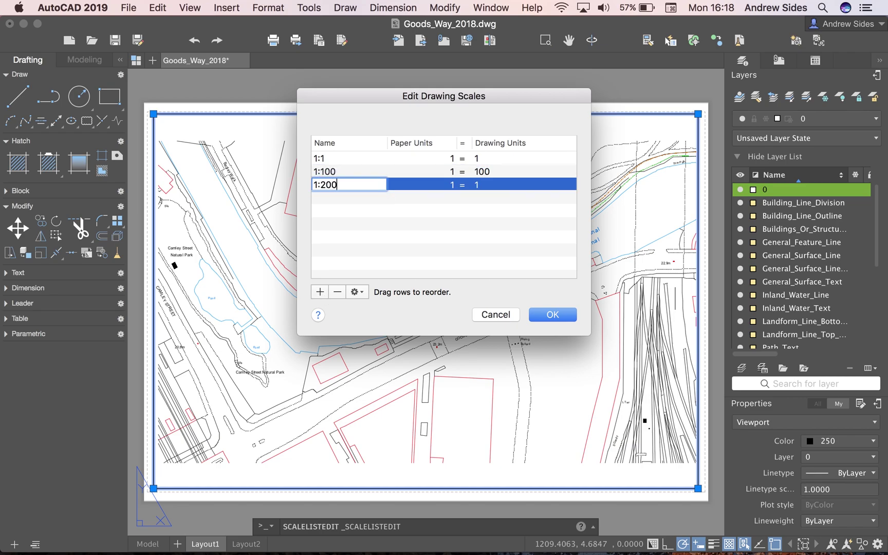
key(Tab)
key(Tab)
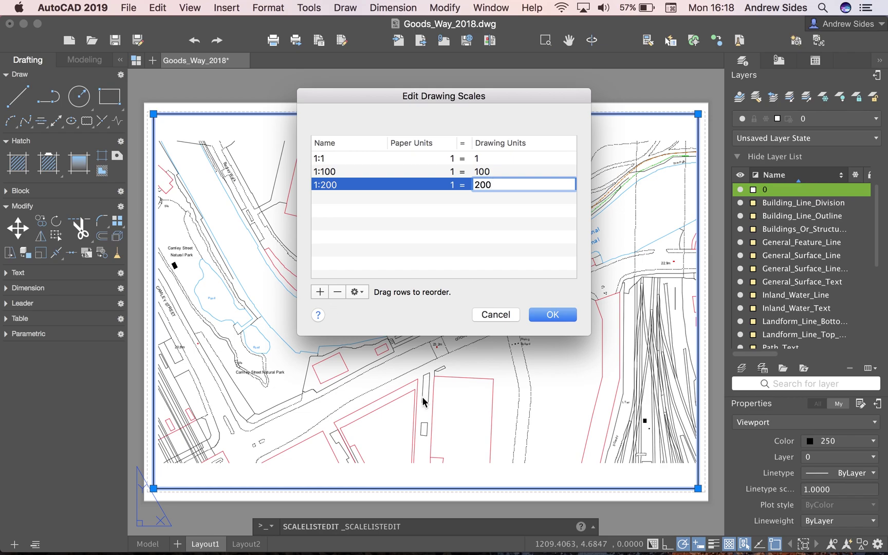
click(557, 310)
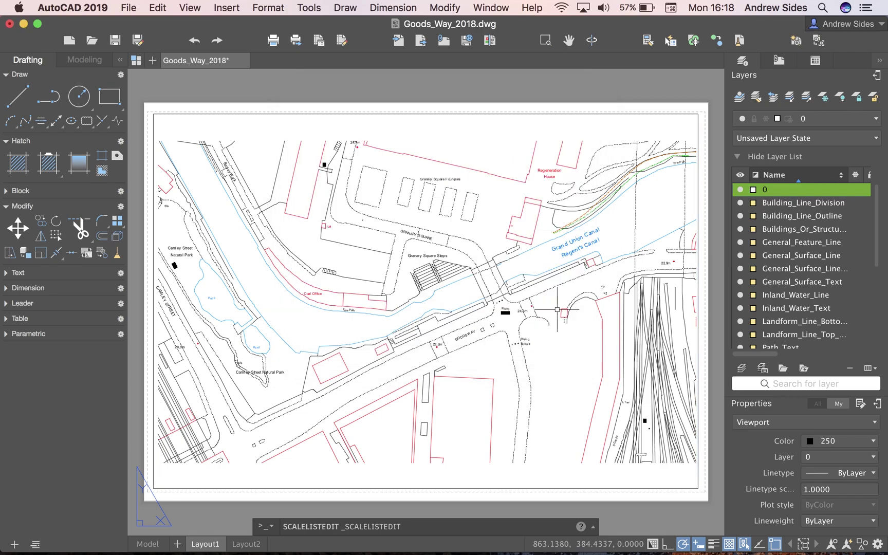
- Set the scale of the A0 sheet's viewport to 1:100
click(682, 489)
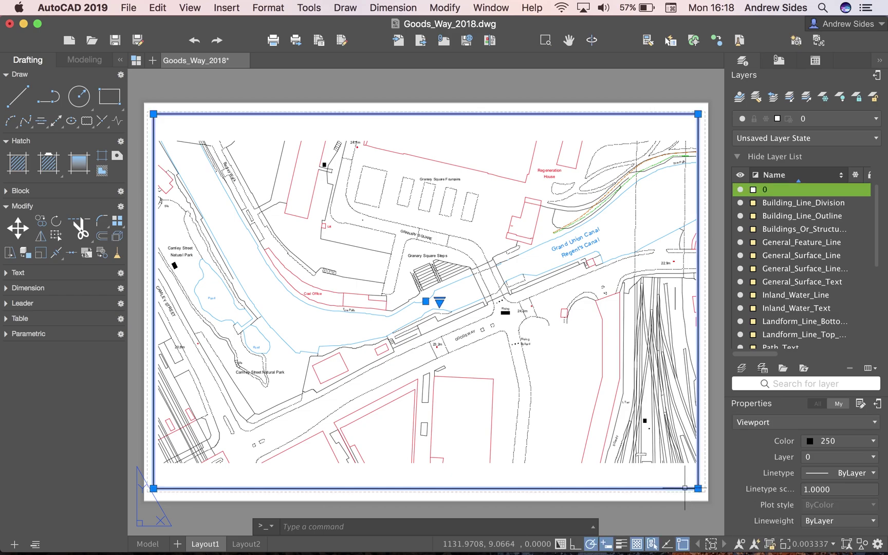
click(832, 544)
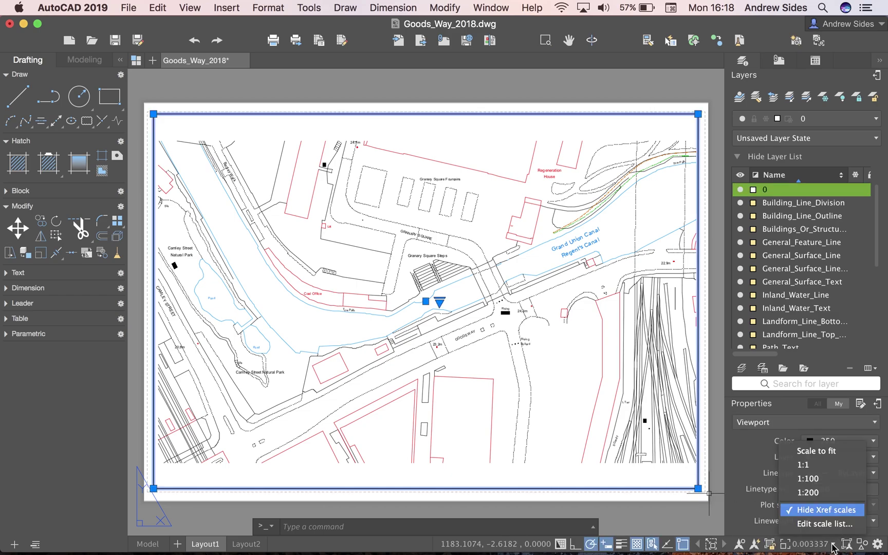
click(844, 478)
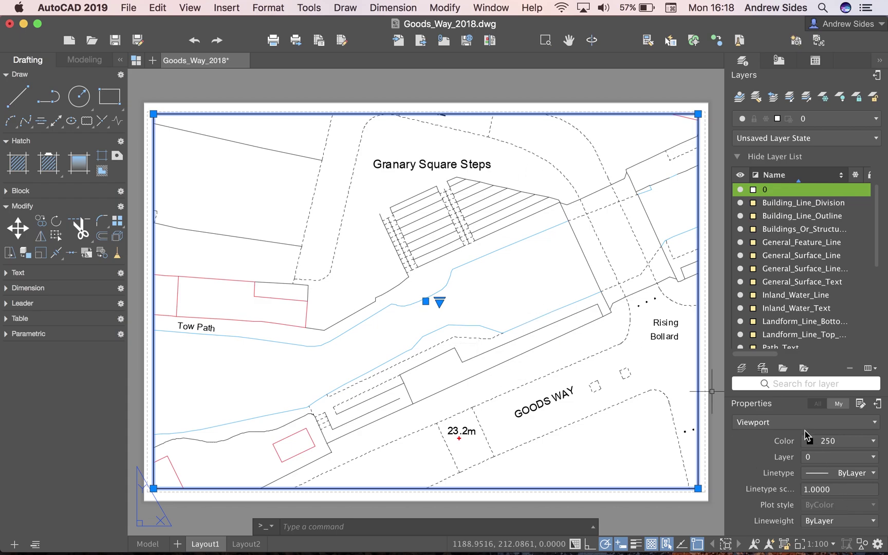
- Try the A0 sheet's viewport at 1:200 and return it to 1:100
click(835, 544)
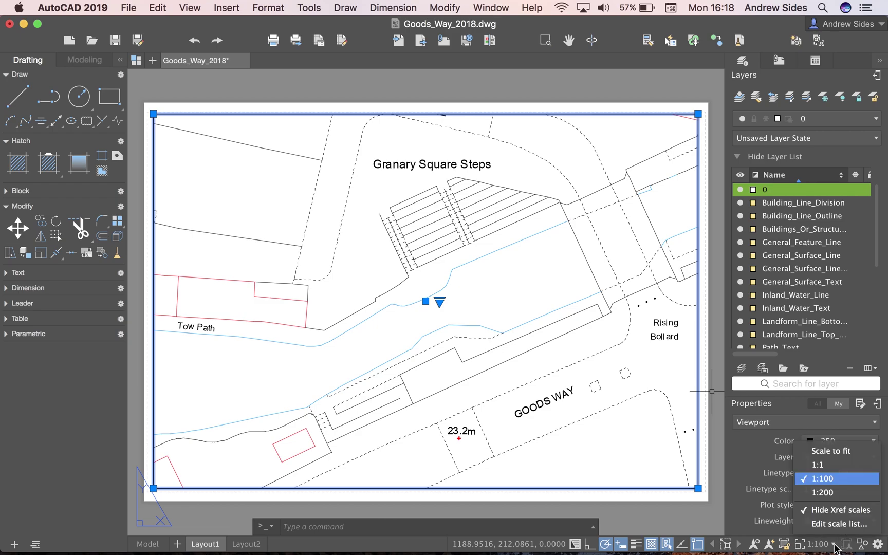
click(832, 493)
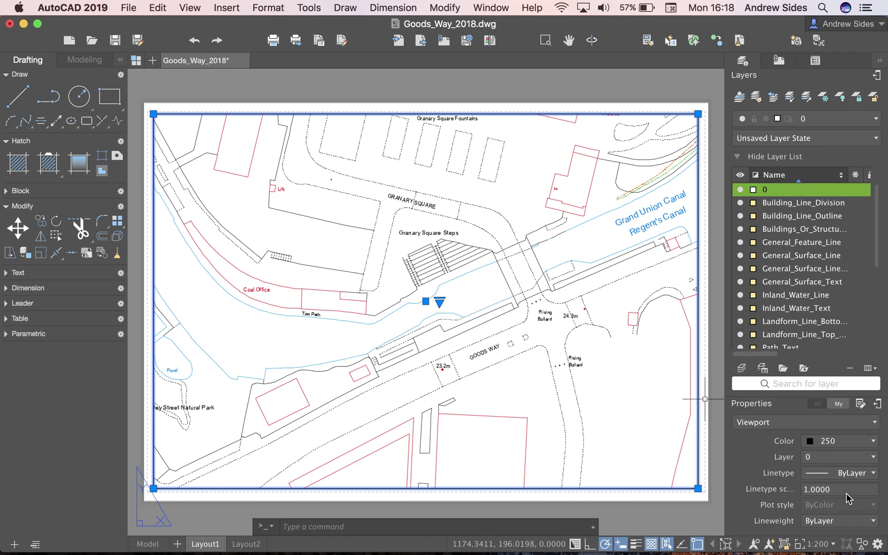
click(833, 547)
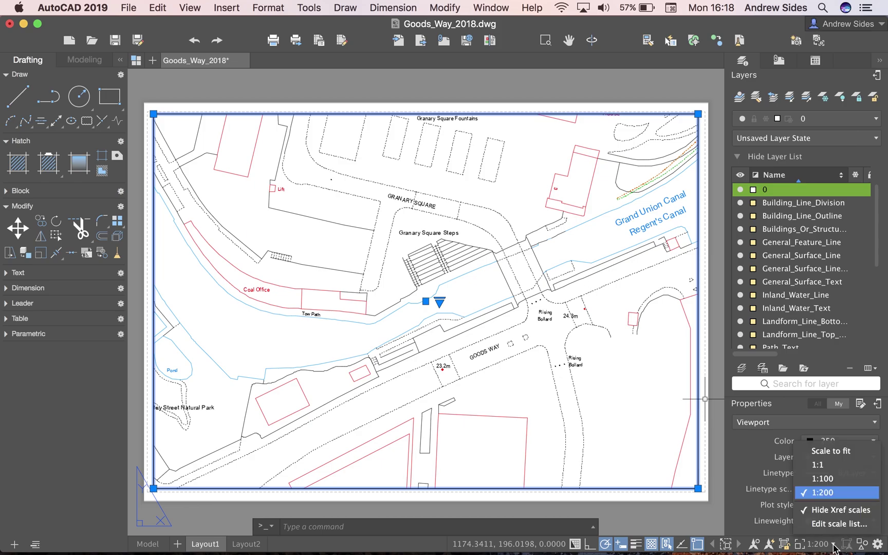
click(832, 479)
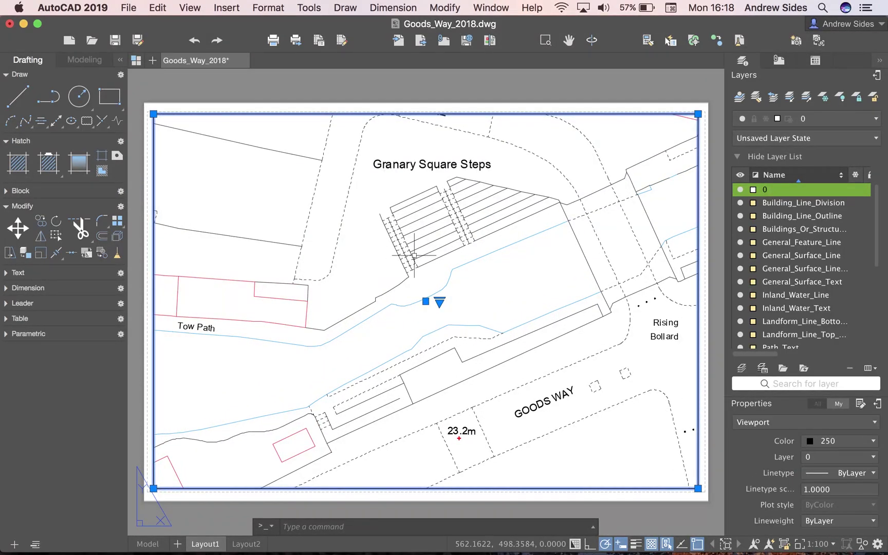
- Reposition the plan inside the viewport to bring in more of the area east of Granary Square Steps, and return to paper space
double_click(496, 278)
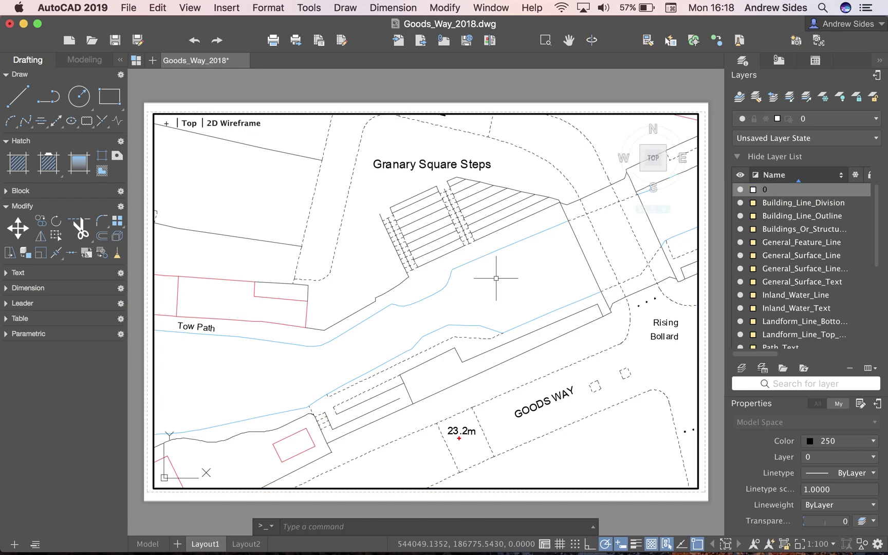
key(super+a)
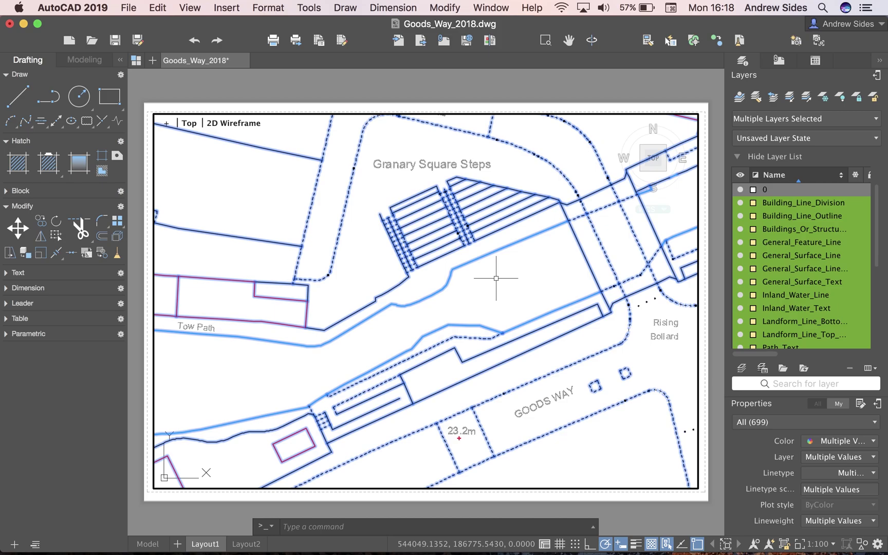
scroll(496, 278, right, 5)
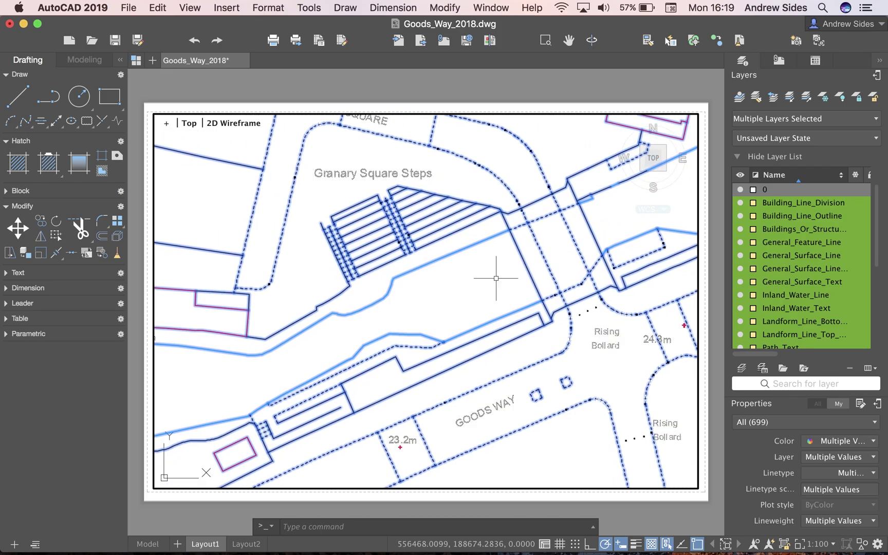
click(494, 277)
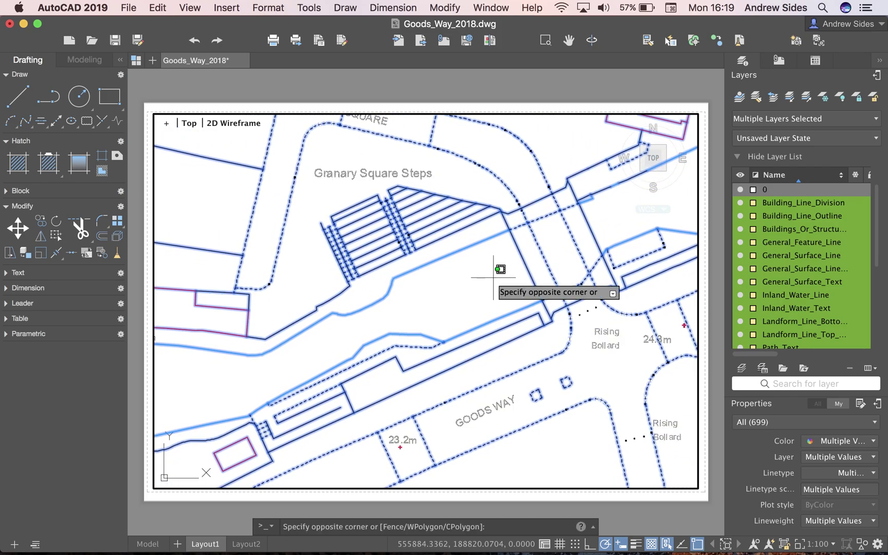
click(515, 116)
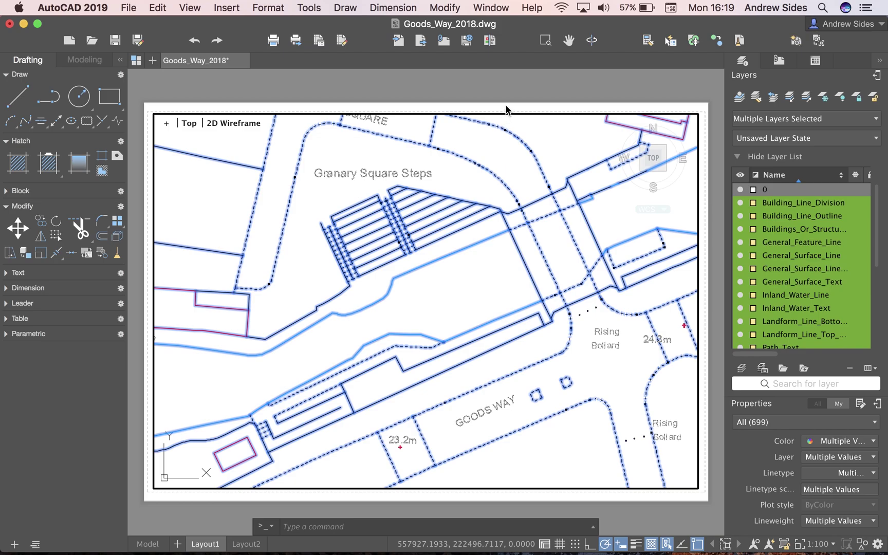
key(Escape)
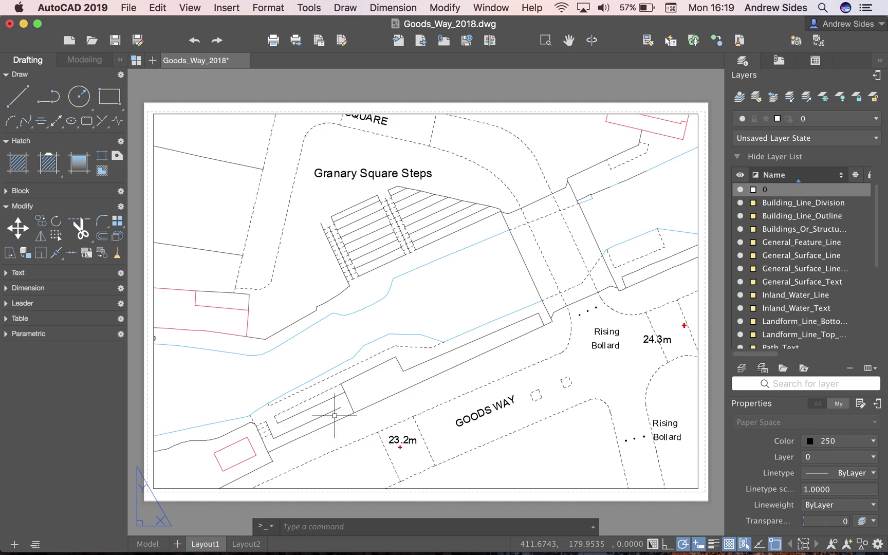
- Rename Layout1 as A0
right_click(216, 544)
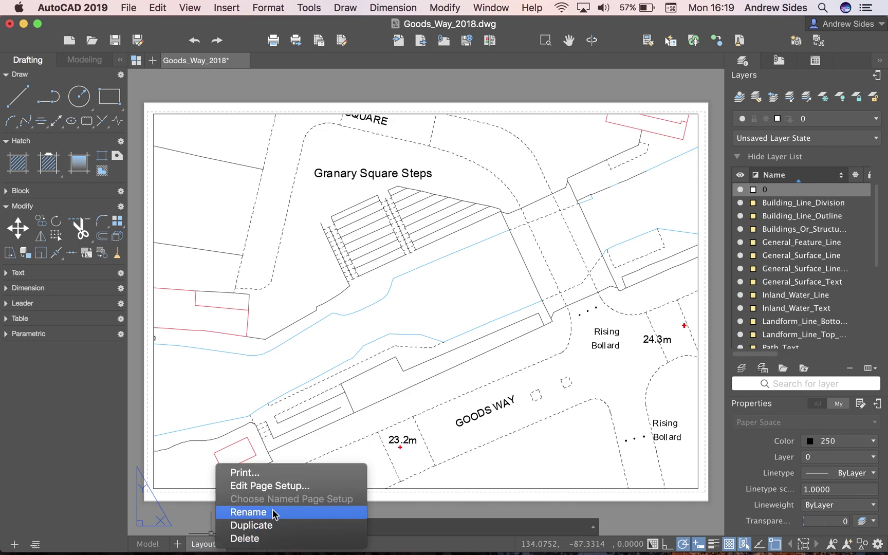
click(249, 513)
text(A0)
key(Return)
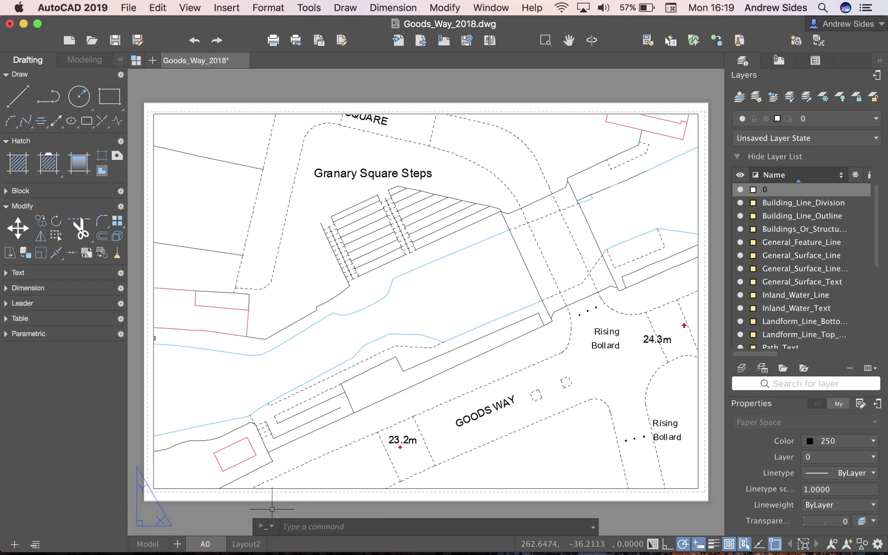
- Delete the default viewport from Layout2
click(246, 543)
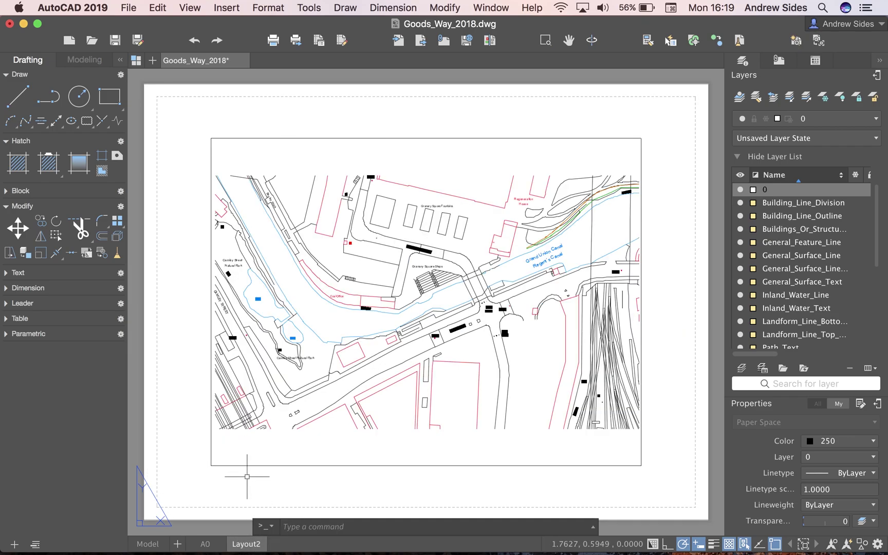
key(ctrl+a)
key(Delete)
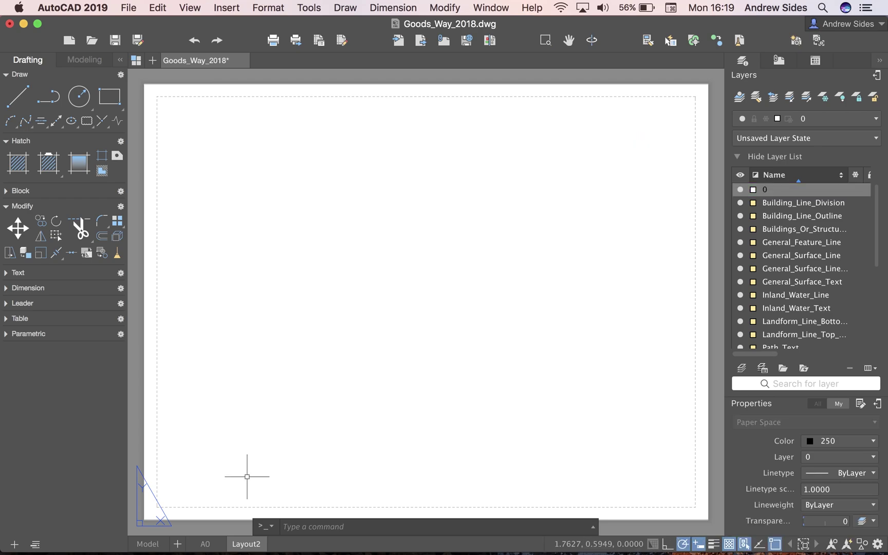
- Edit Layout2's page setup to use ISO A1 (841.00 x 594.00 MM) paper in millimetres at 1:1 scale
right_click(247, 544)
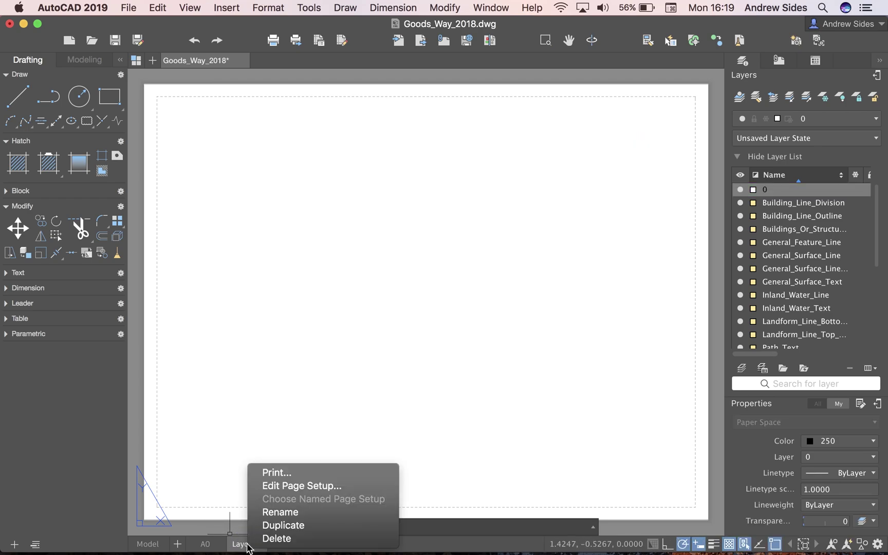
click(315, 491)
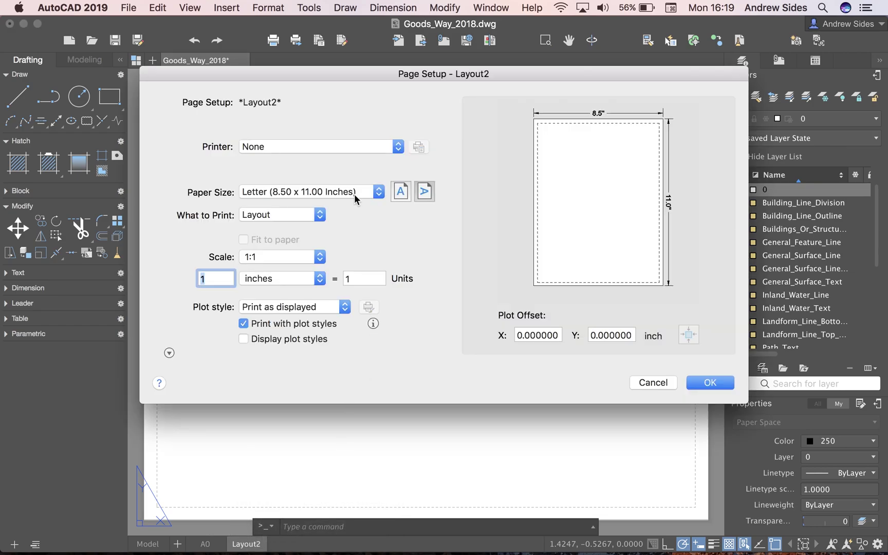
click(355, 193)
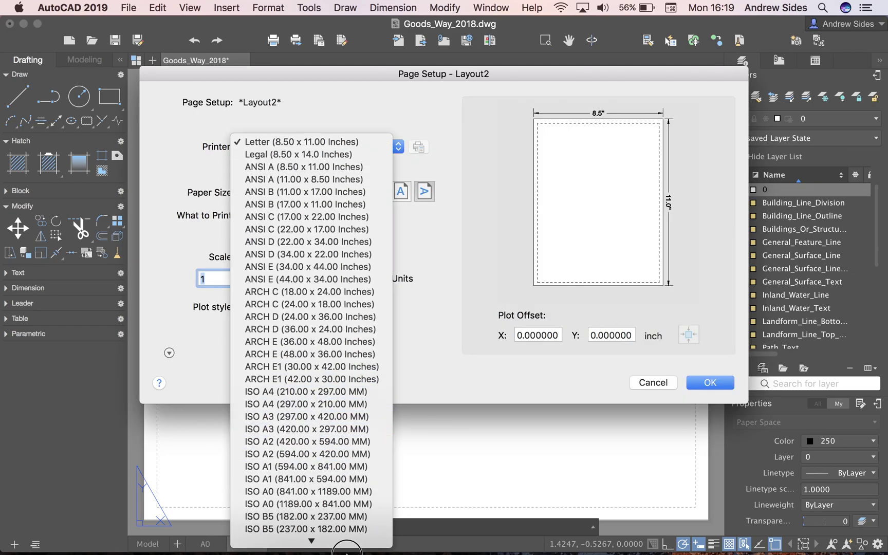
mouse_move(346, 545)
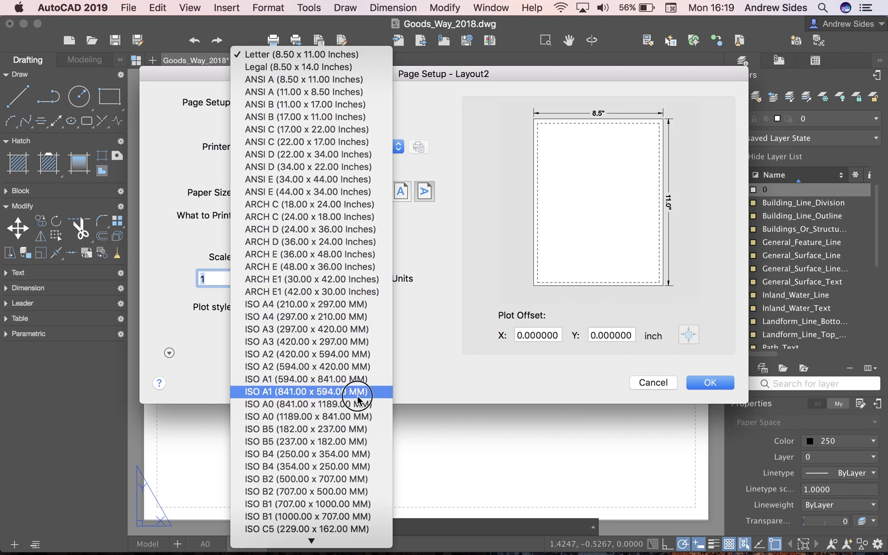
click(357, 396)
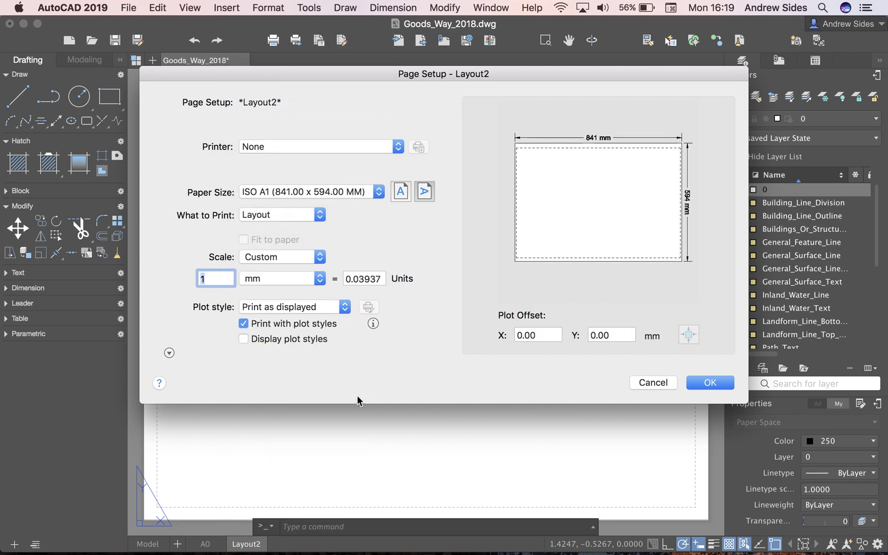
click(311, 257)
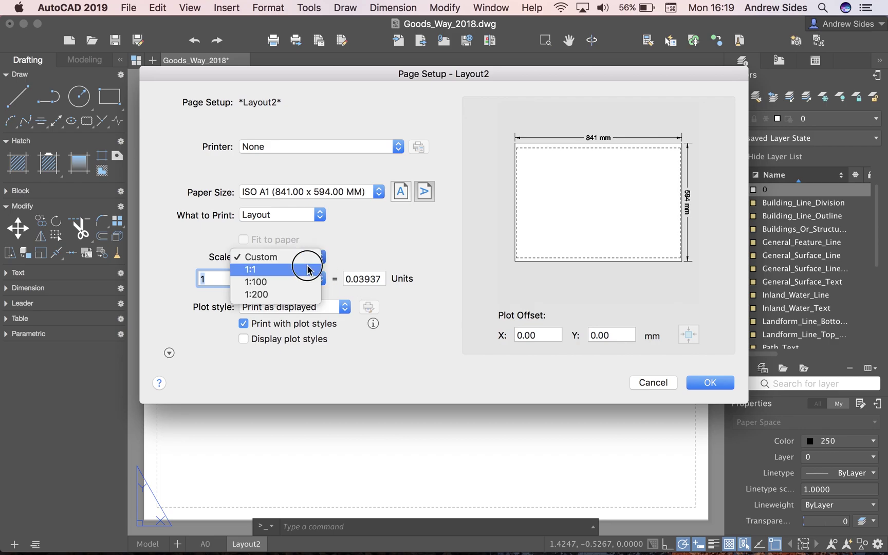
click(309, 270)
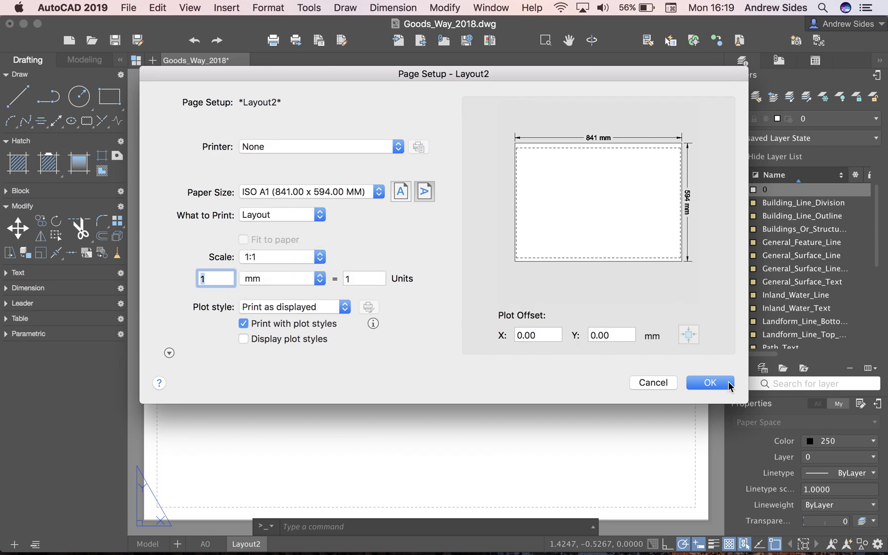
click(710, 382)
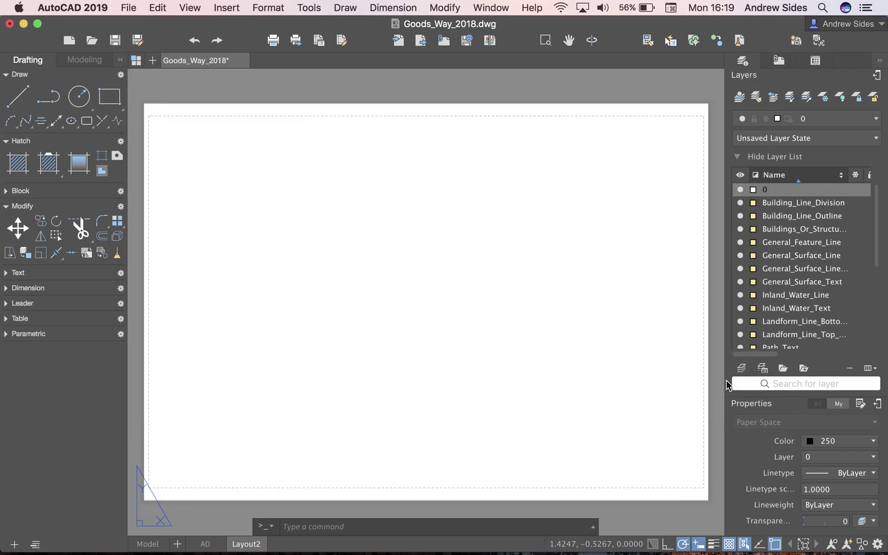
- Rename Layout2 as A1
right_click(246, 549)
click(282, 513)
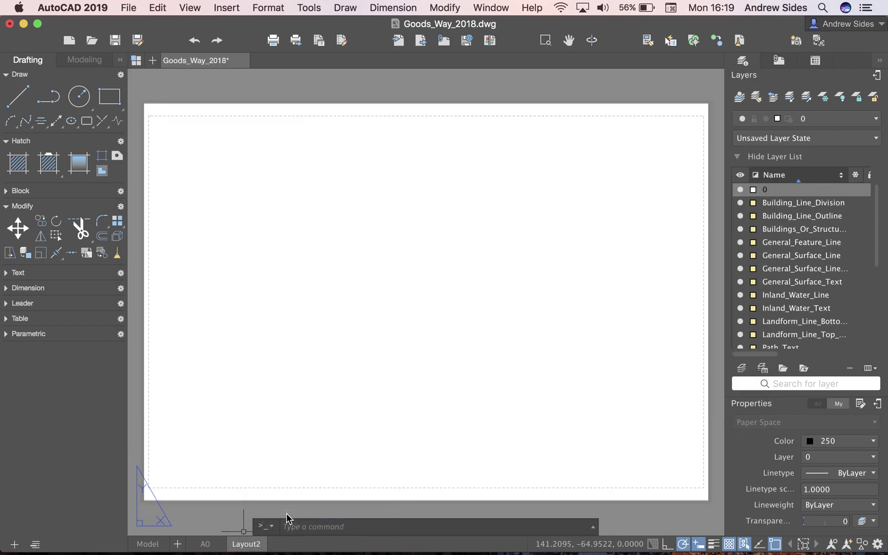
text(A1)
key(Return)
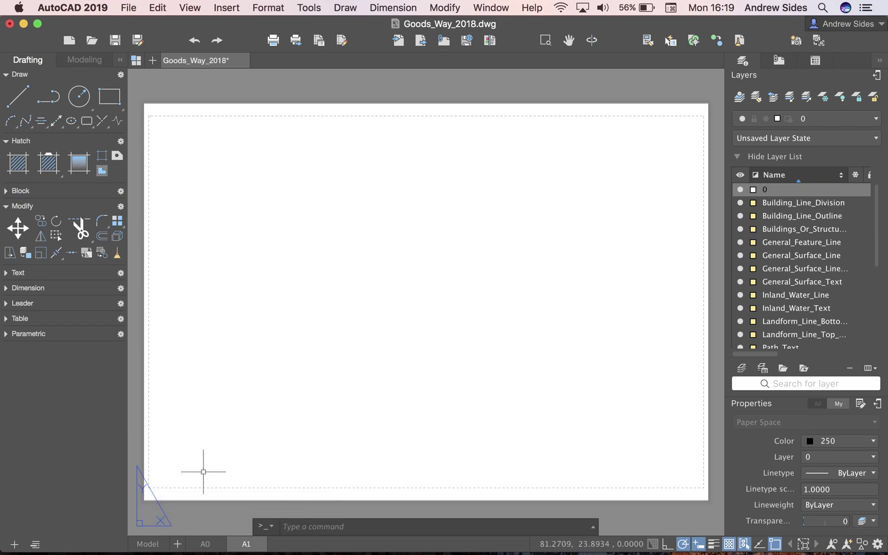
- Create a rectangular viewport with MVIEW that nearly fills the printable area of the A1 sheet
text(mv)
key(Return)
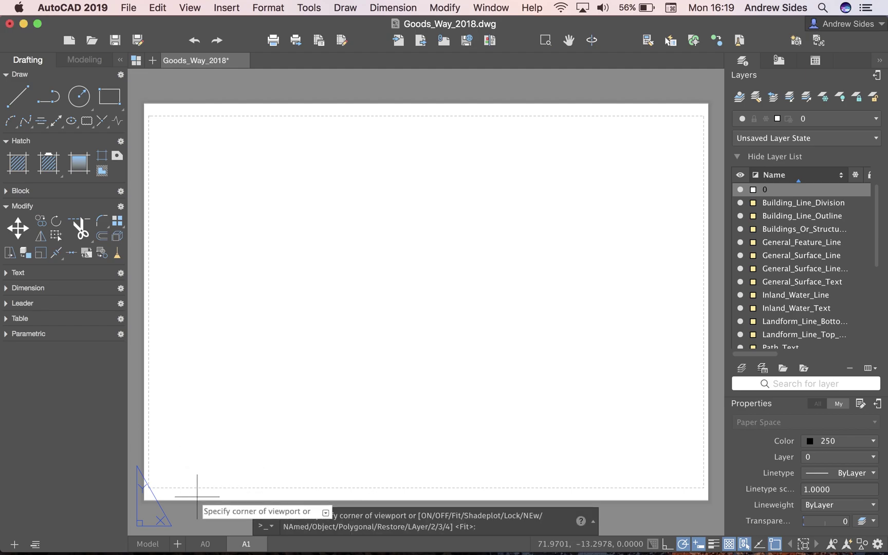
click(154, 490)
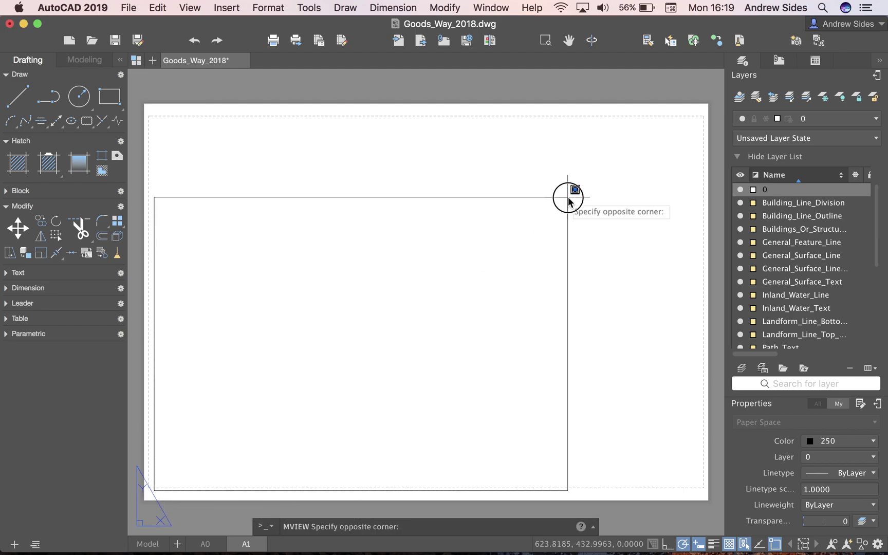
click(697, 113)
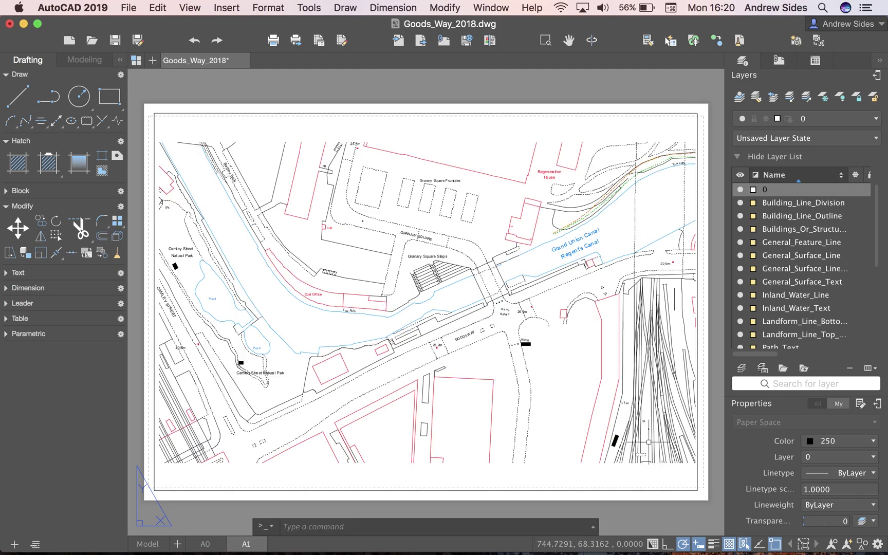
- Set the scale of the A1 sheet's viewport to 1:200 and deselect the viewport
click(669, 490)
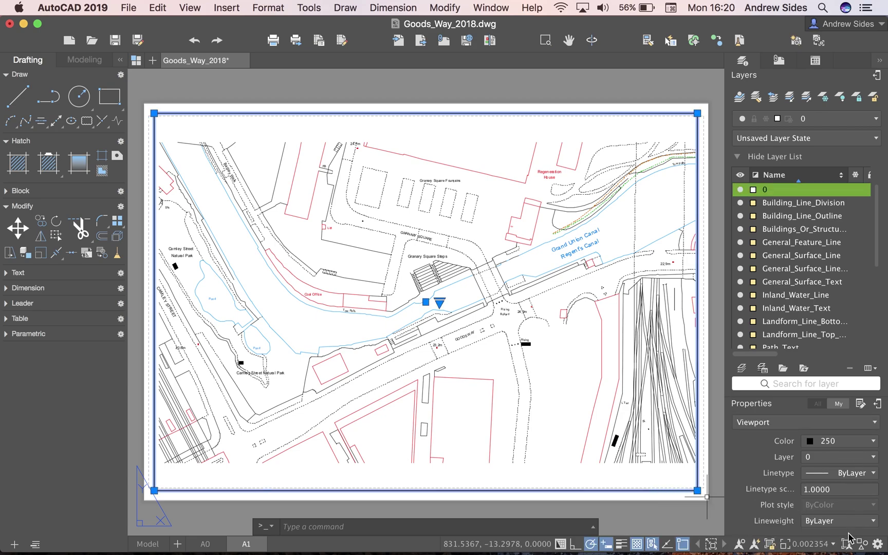
click(833, 544)
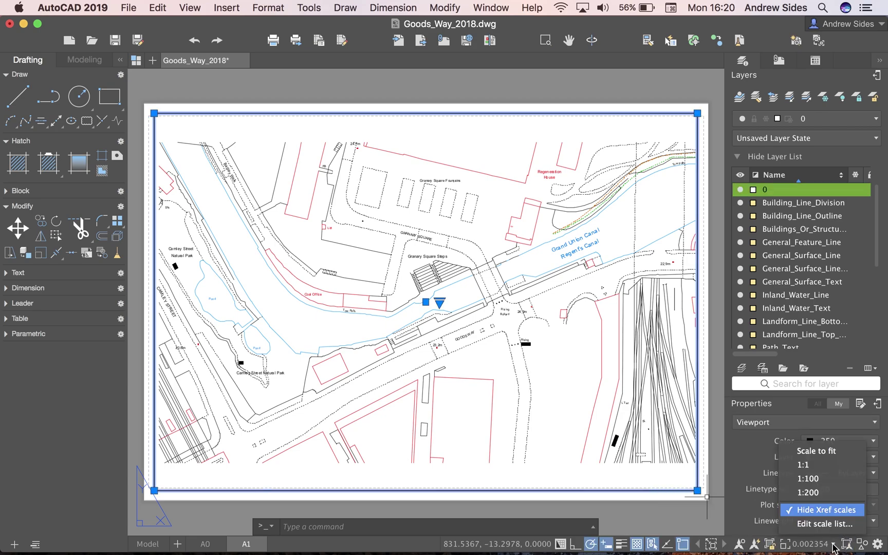
click(833, 492)
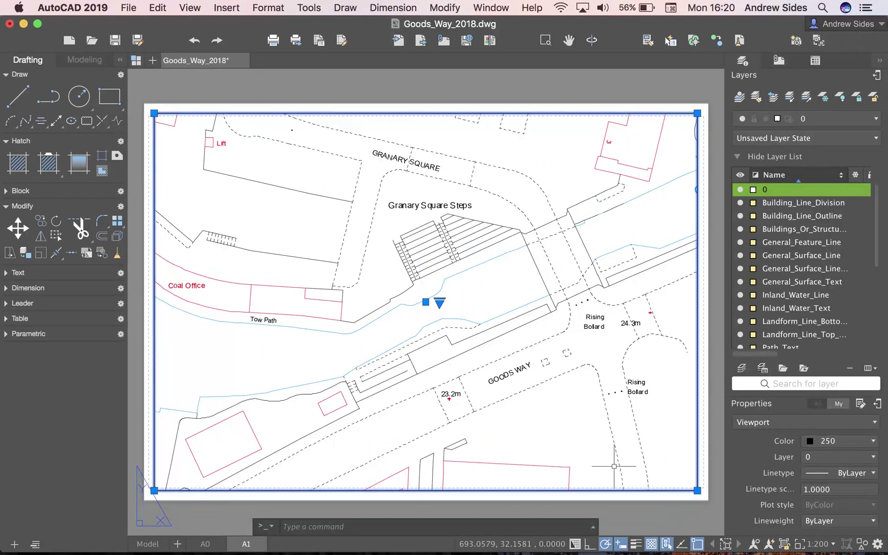
click(574, 108)
key(Escape)
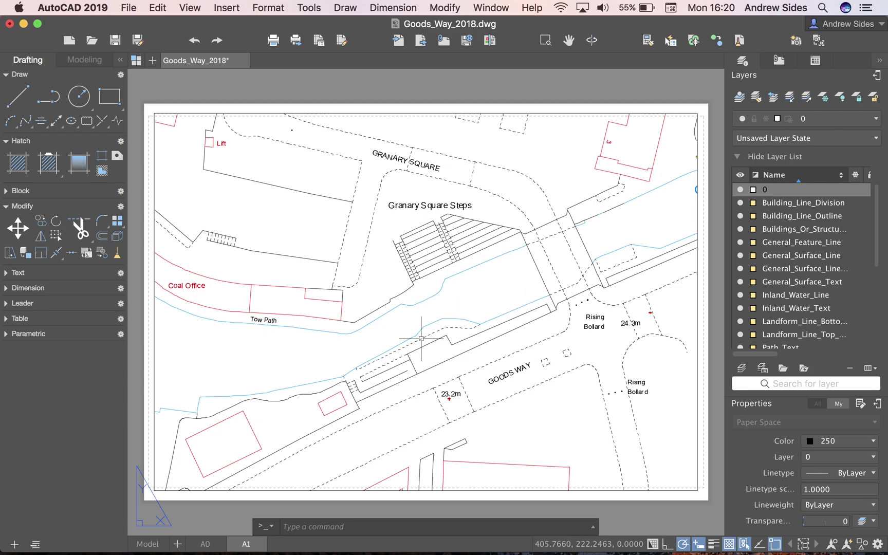
- Review the A0 layout and return to model space
click(212, 545)
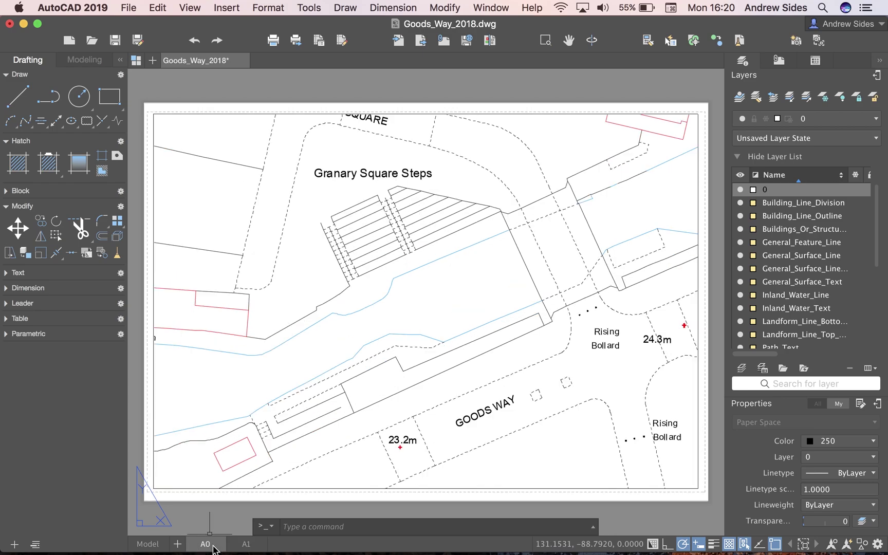
click(147, 543)
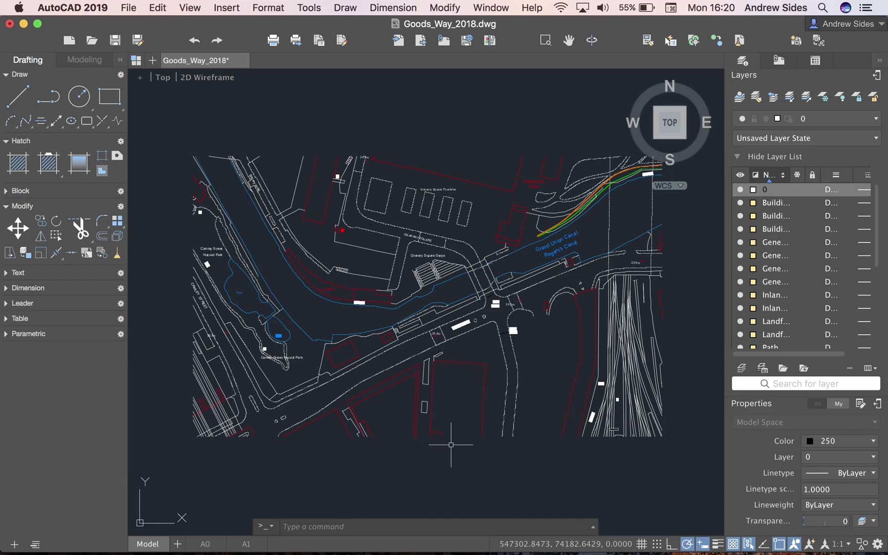